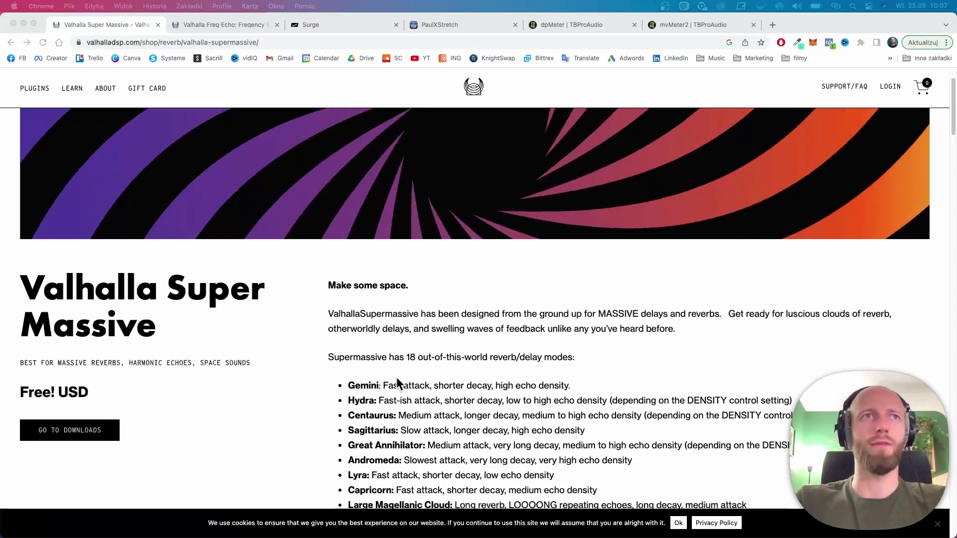
Step: Look through the Valhalla Supermassive product page and its list of reverb/delay modes
scroll(396, 378, down, 8)
scroll(397, 378, up, 3)
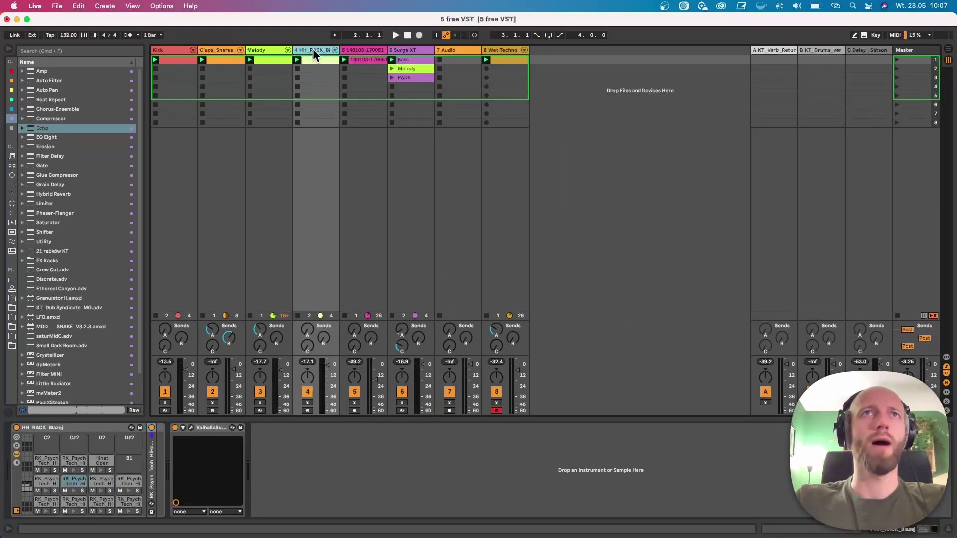
Step: In Ableton Live, start playback, solo the hi-hat rack track and bring up its ValhallaSupermassive plugin window
key(space)
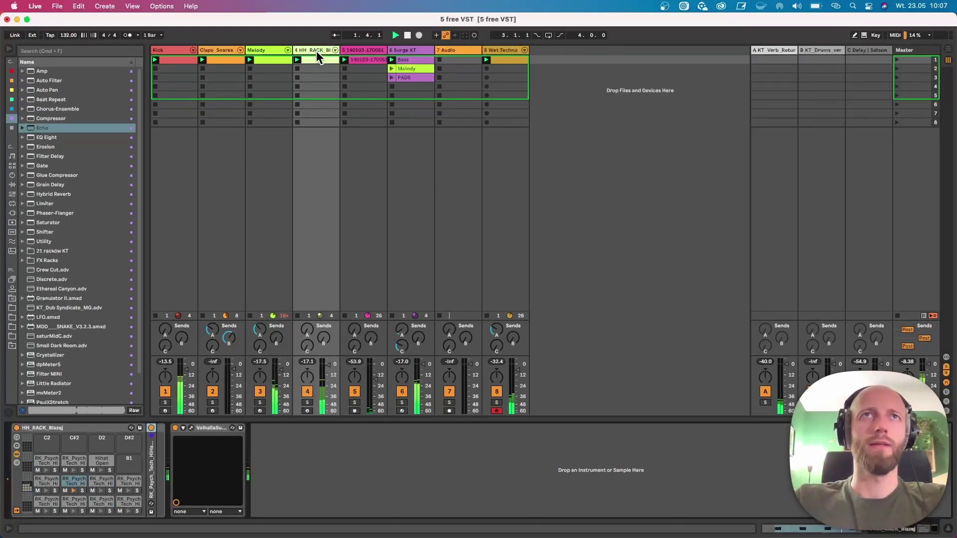
click(201, 427)
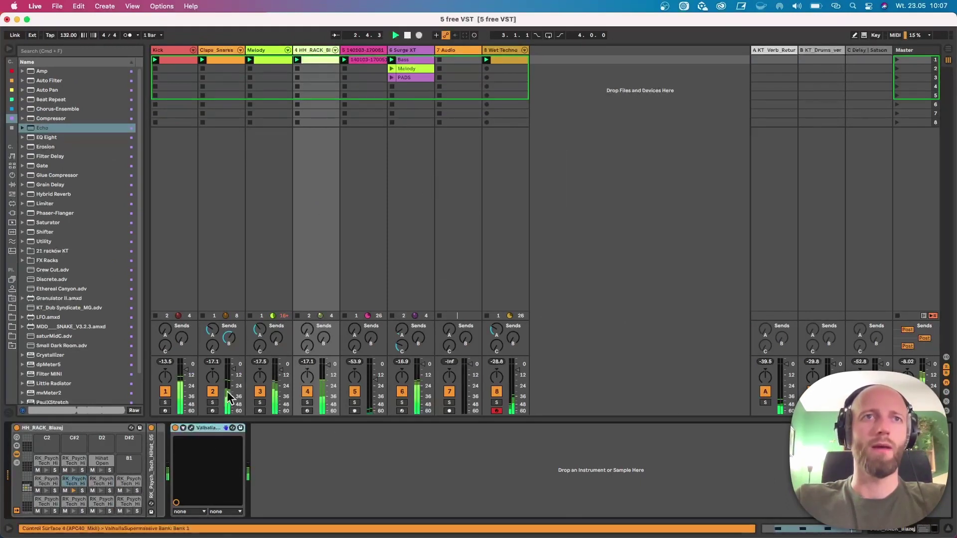
click(307, 402)
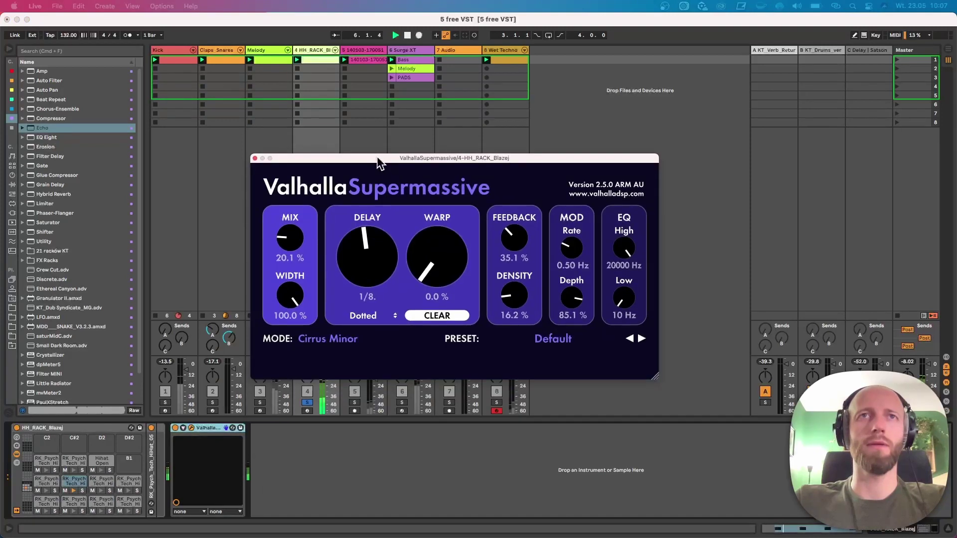
drag(377, 156, 372, 116)
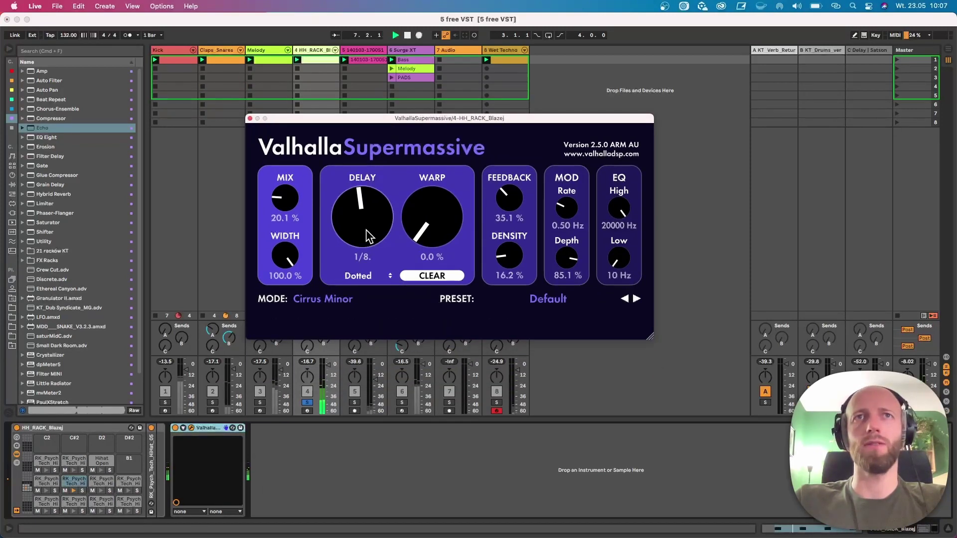
Step: Switch ValhallaSupermassive's delay sync to Note and try out the Warp control
click(369, 275)
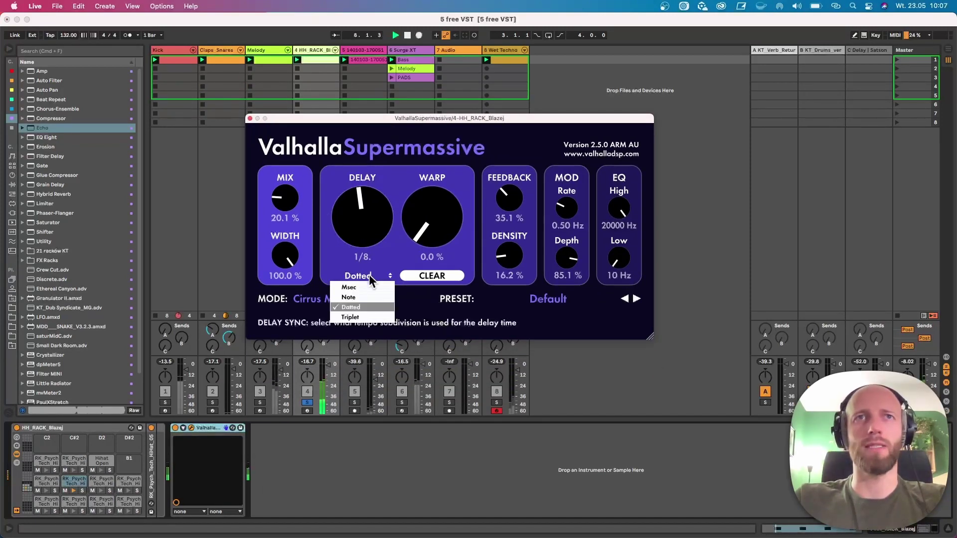
click(357, 297)
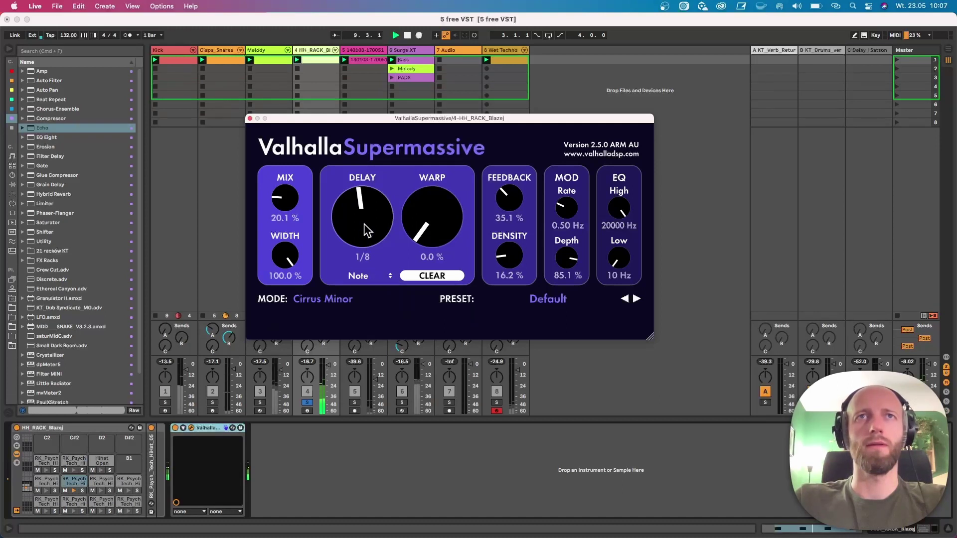
drag(433, 242, 364, 379)
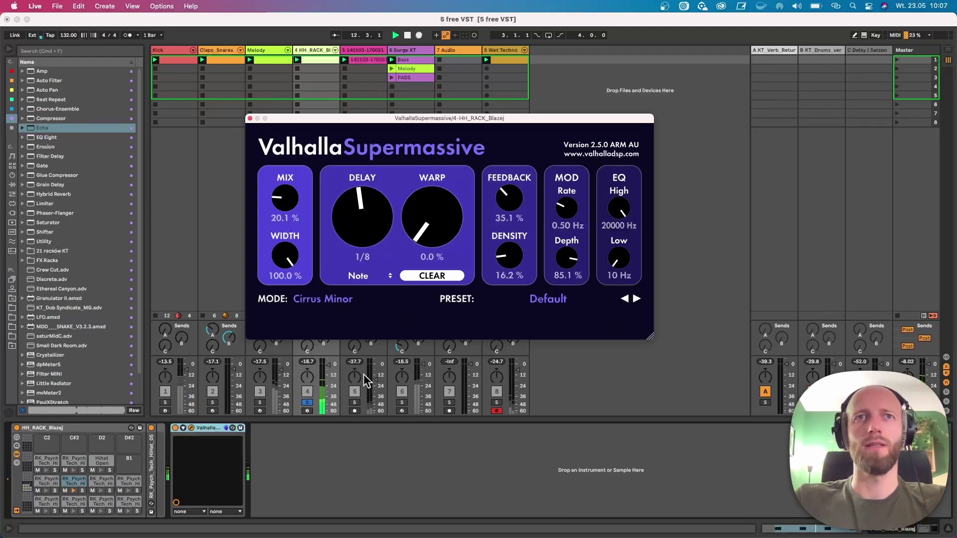
Step: Take the hi-hat rack track out of solo and set the ValhallaSupermassive delay to 1/16
click(306, 402)
drag(432, 244, 417, 259)
drag(369, 234, 365, 246)
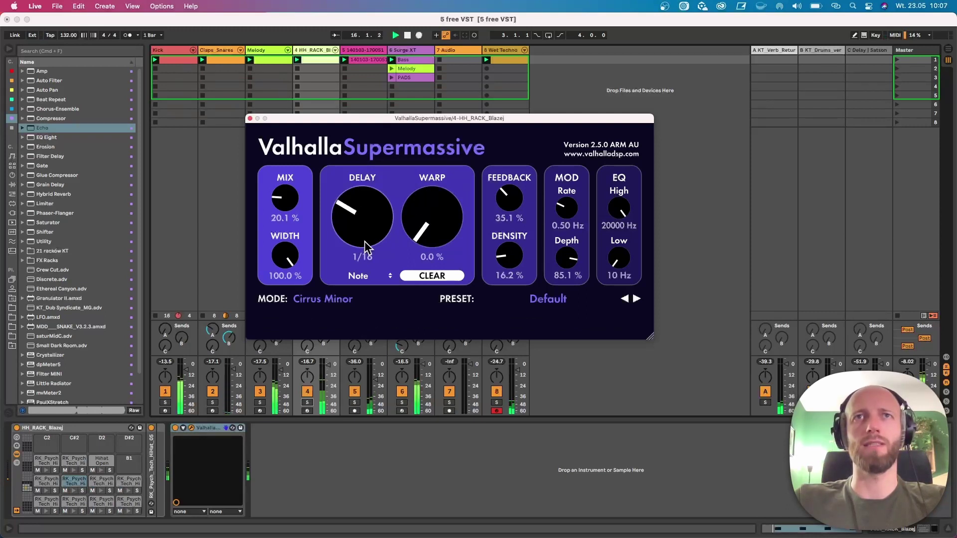
Step: Raise ValhallaSupermassive's feedback to 44.5 % and its density to 31.0 %, and try out the Warp control
drag(509, 202, 509, 192)
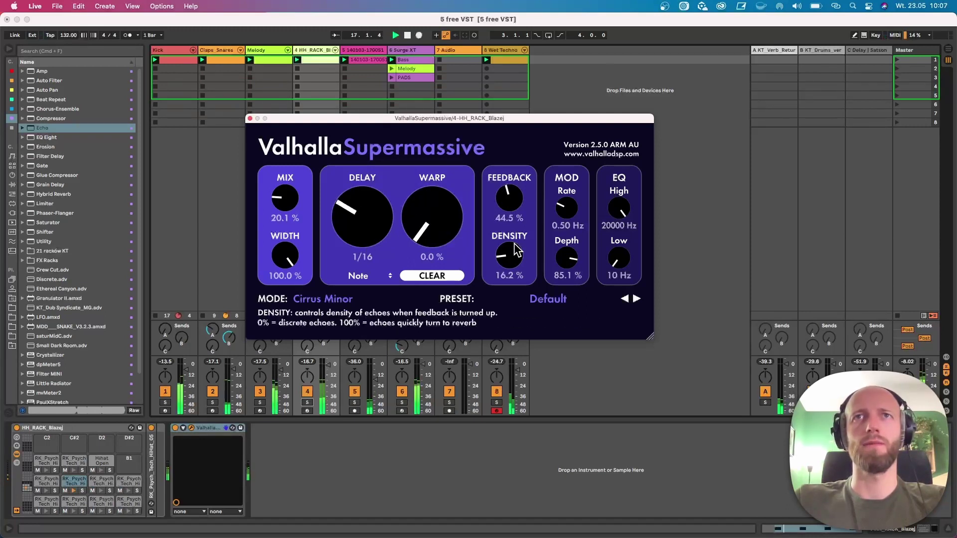
drag(517, 250, 514, 240)
mouse_move(439, 228)
mouse_down()
mouse_move(447, 189)
mouse_move(429, 244)
mouse_up()
Step: Switch the delay sync to Msec and set the delay to 117.6 ms with 2.4 % warp
click(358, 276)
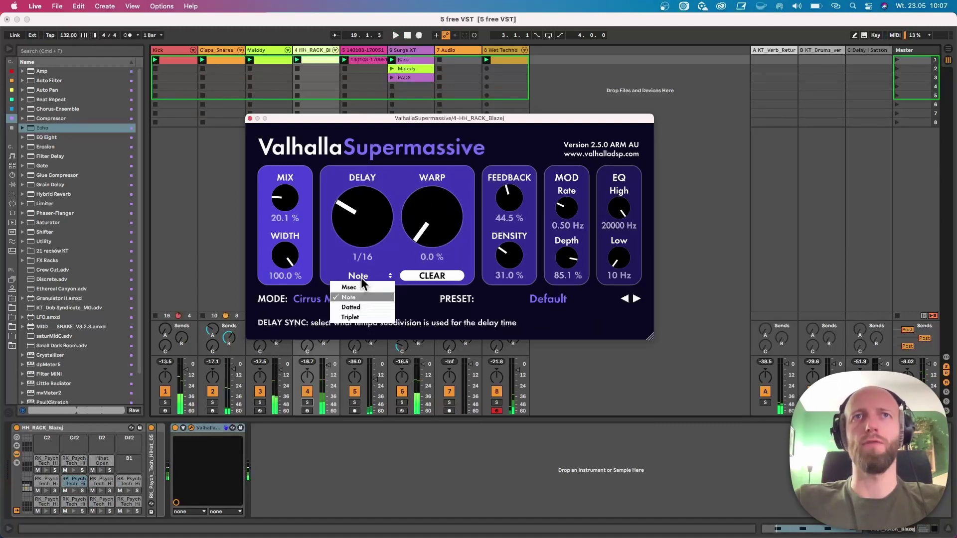
click(357, 287)
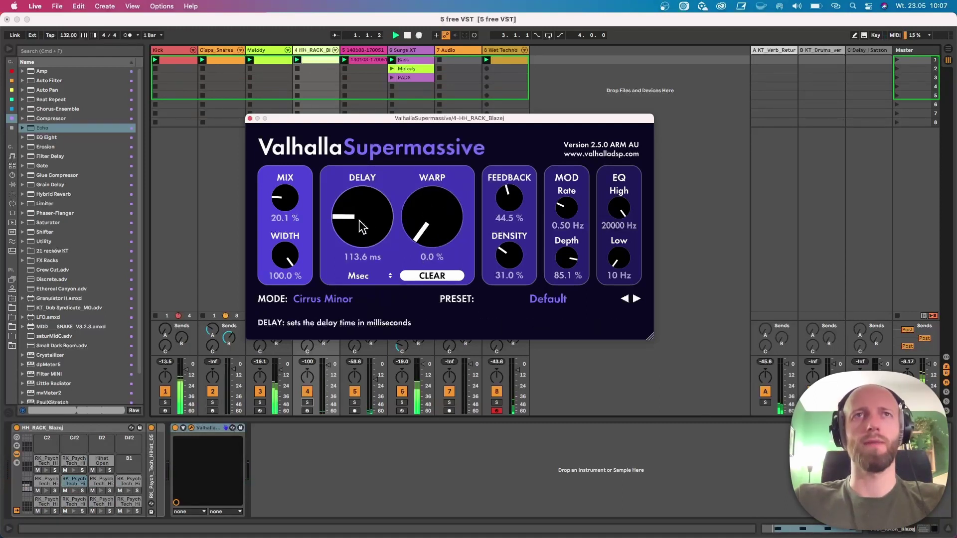
drag(363, 228, 410, 252)
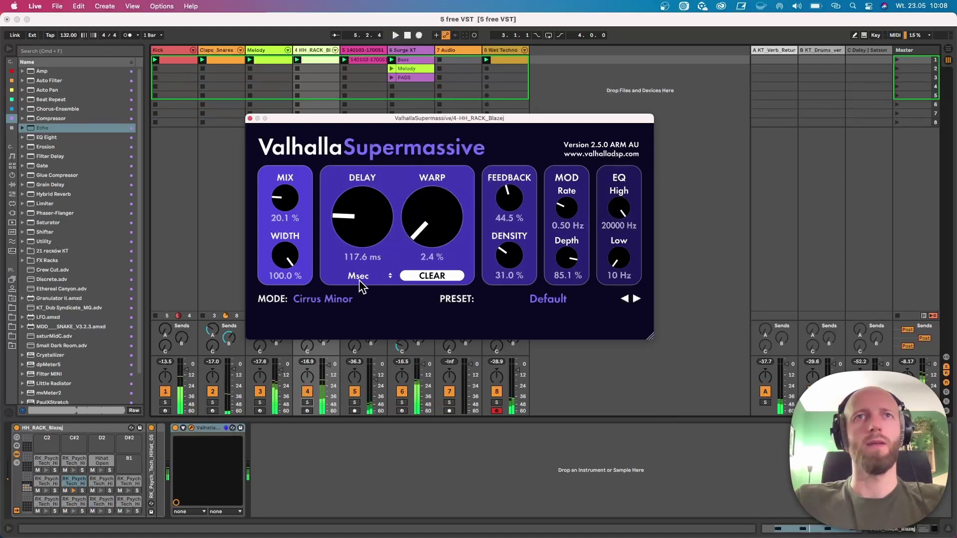
Step: Change the ValhallaSupermassive mode to Triangulum, restart playback and adjust the delay time
click(325, 299)
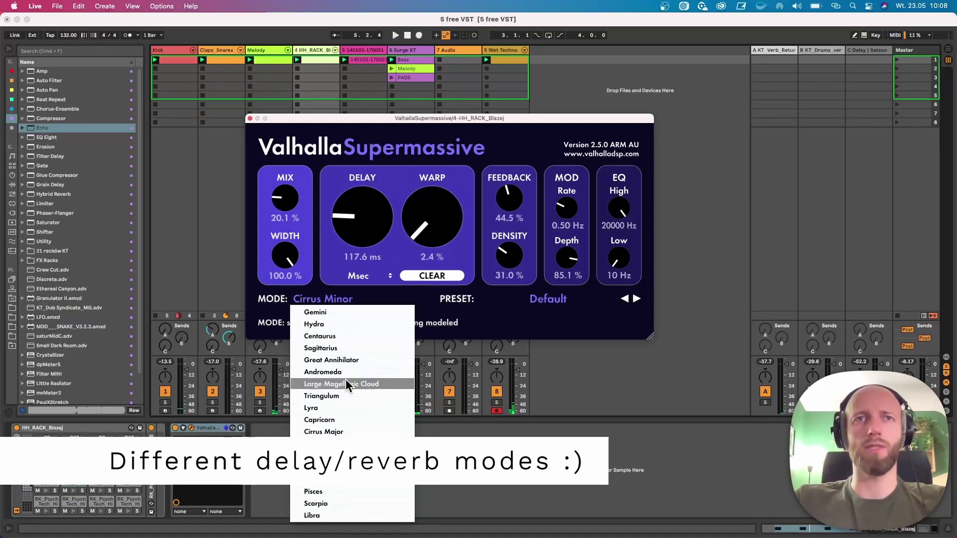
click(340, 394)
key(space)
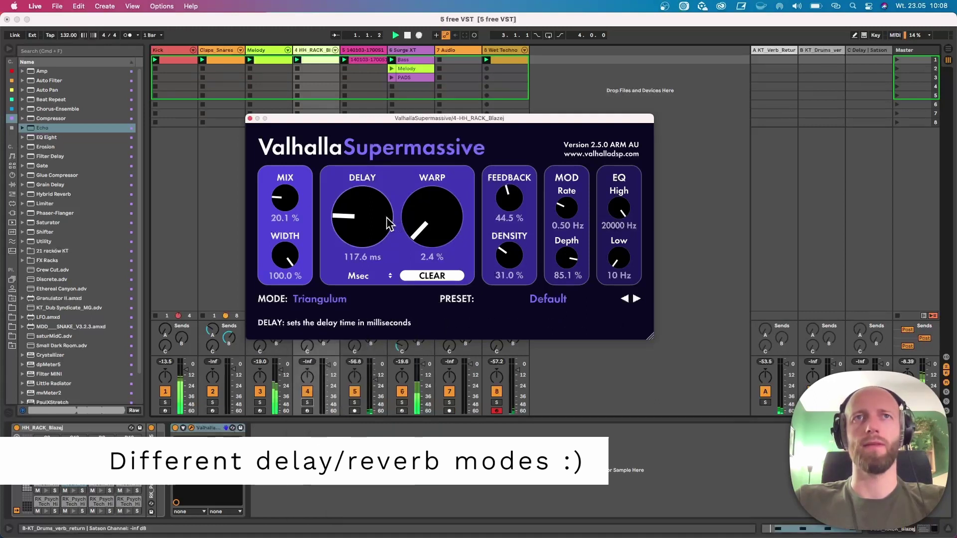
mouse_move(363, 221)
mouse_down()
mouse_move(363, 195)
mouse_move(354, 262)
mouse_move(350, 225)
mouse_move(363, 235)
mouse_move(354, 251)
mouse_move(346, 189)
mouse_move(347, 224)
mouse_up()
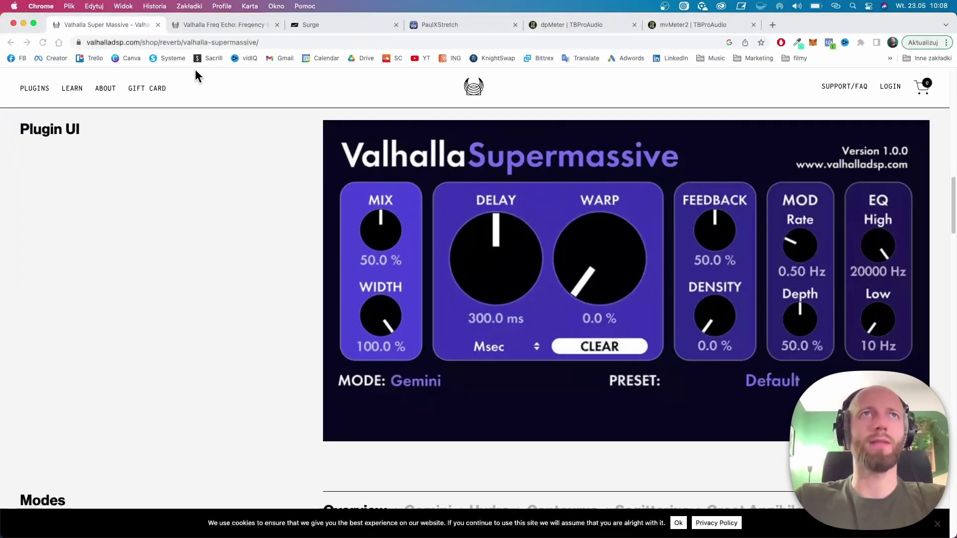
Step: Switch to the Valhalla Freq Echo product page in Chrome and look over its description and plugin interface
click(226, 24)
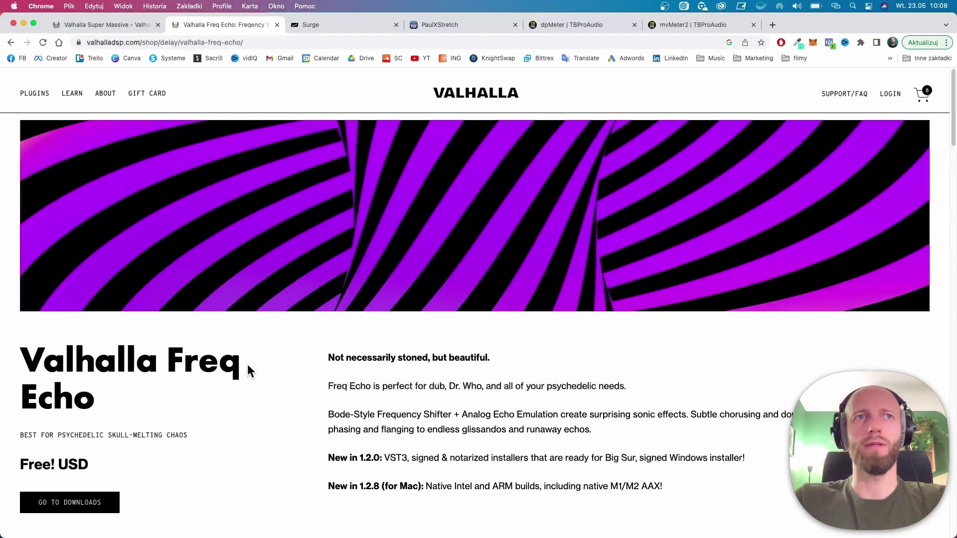
scroll(248, 365, down, 6)
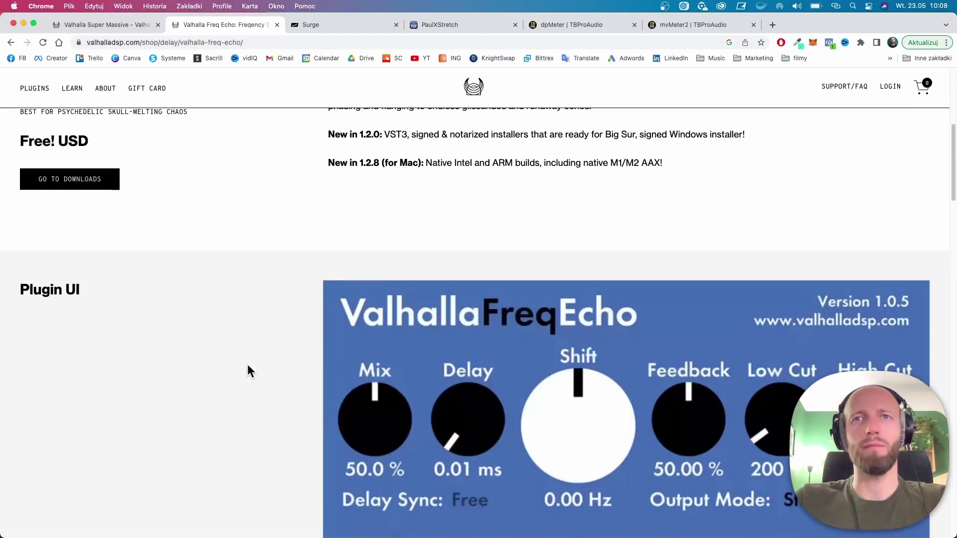
scroll(248, 367, down, 6)
scroll(247, 366, up, 11)
scroll(248, 366, down, 4)
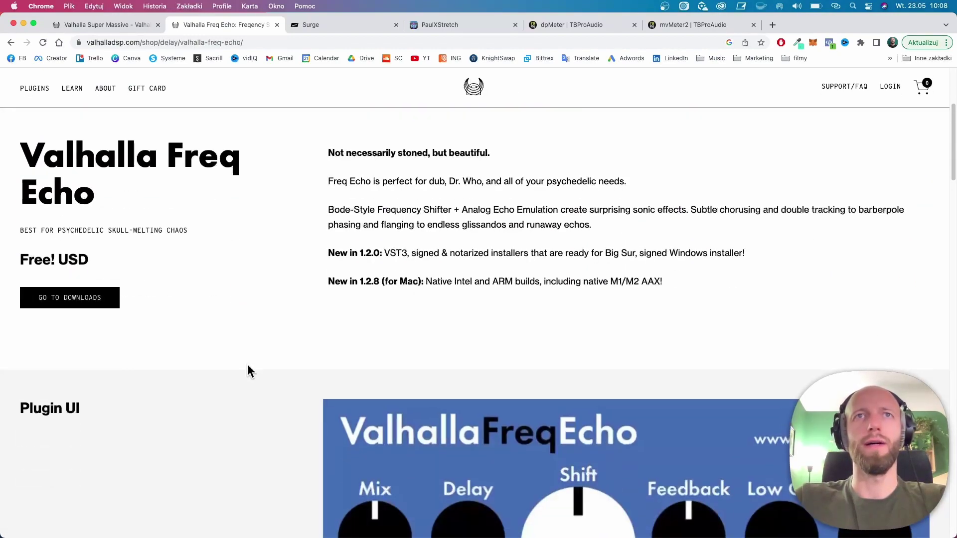
Step: Switch back to Ableton Live, solo the Melody track and start playback
key(ctrl+Up)
click(299, 225)
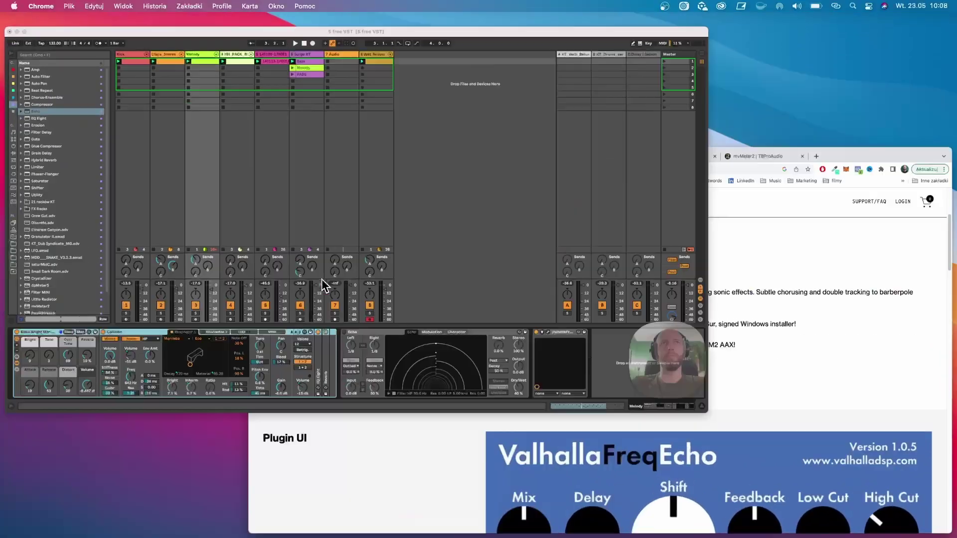
click(260, 402)
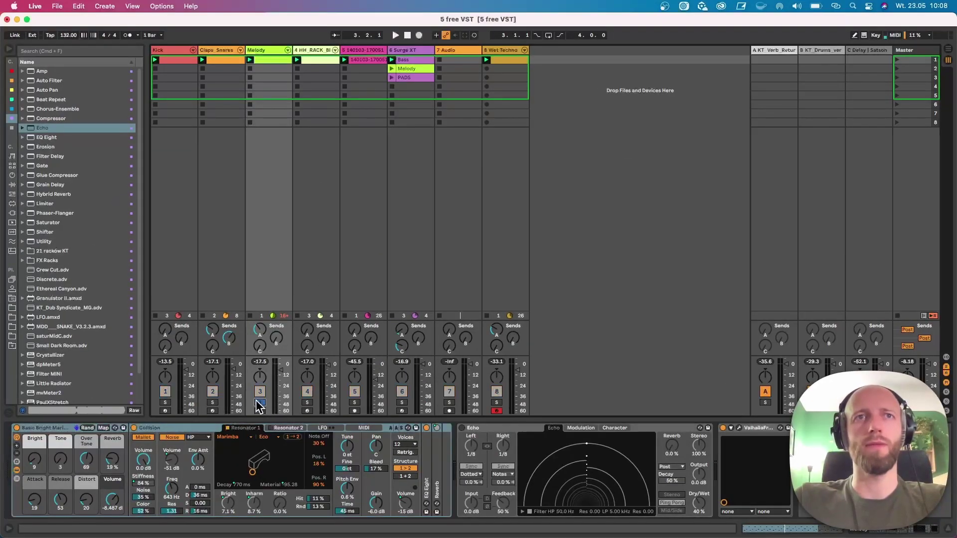
key(space)
Step: Fold the Collision device in the Melody track's chain and bring up the ValhallaFreqEcho plugin window
click(187, 428)
double_click(188, 428)
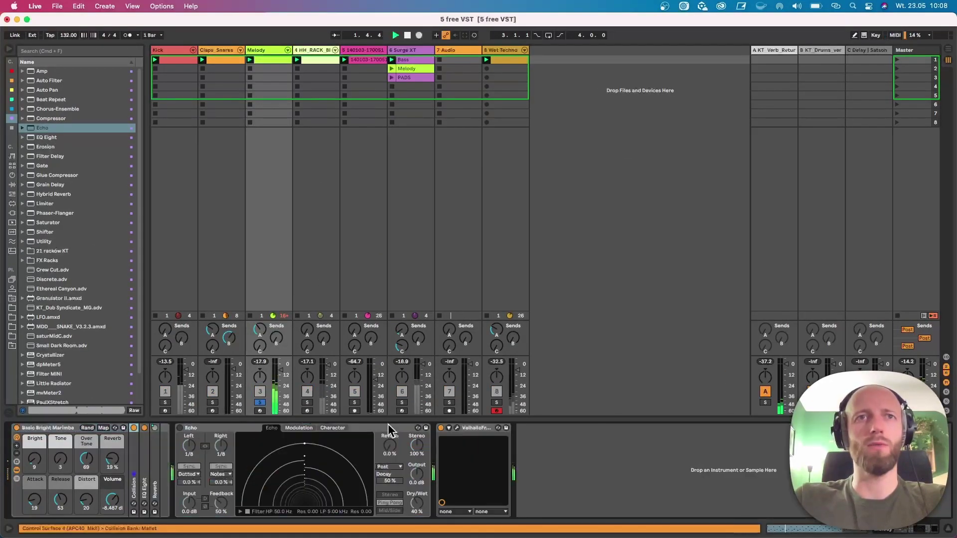
drag(423, 285, 384, 151)
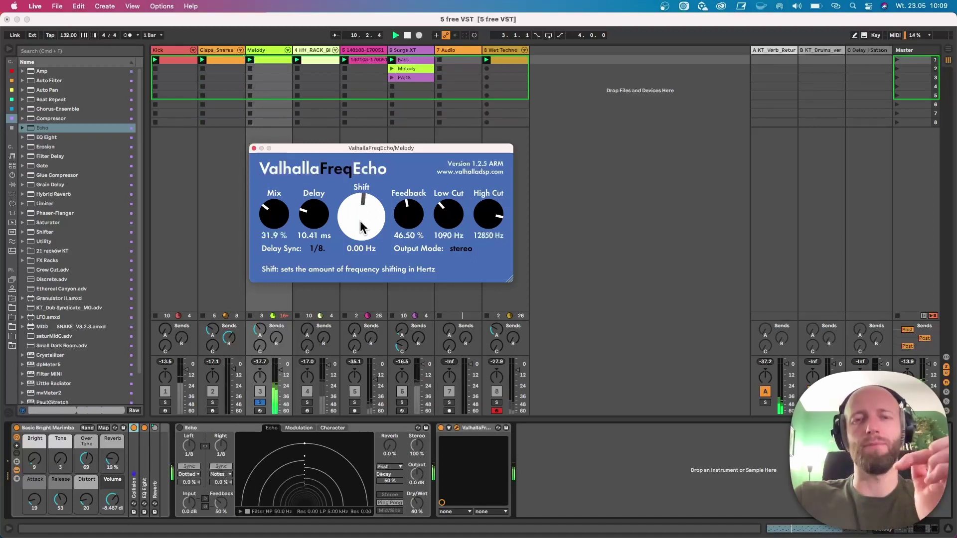
Step: Lower ValhallaFreqEcho's frequency shift to -290.20 Hz and take the Melody track out of solo
drag(361, 225, 368, 261)
click(261, 403)
click(371, 215)
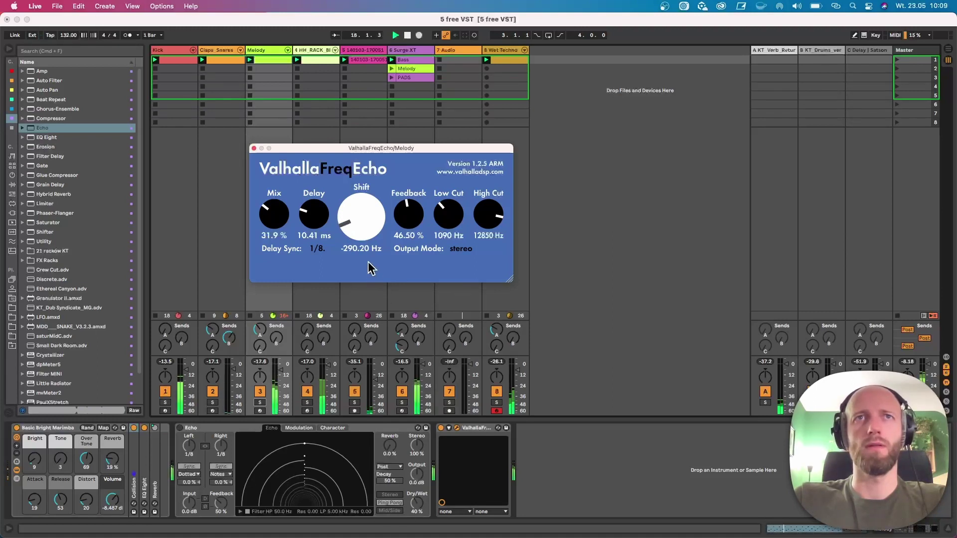
Step: Set ValhallaFreqEcho's mix to 32.5 %, its frequency shift to 1000.00 Hz and its feedback to 78.80 %
double_click(359, 219)
drag(358, 206, 359, 204)
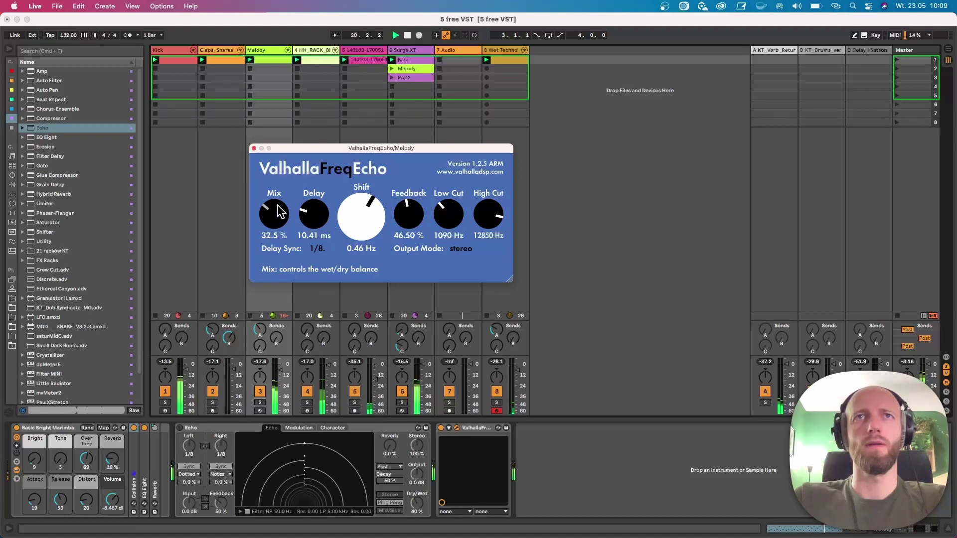
drag(364, 213, 366, 189)
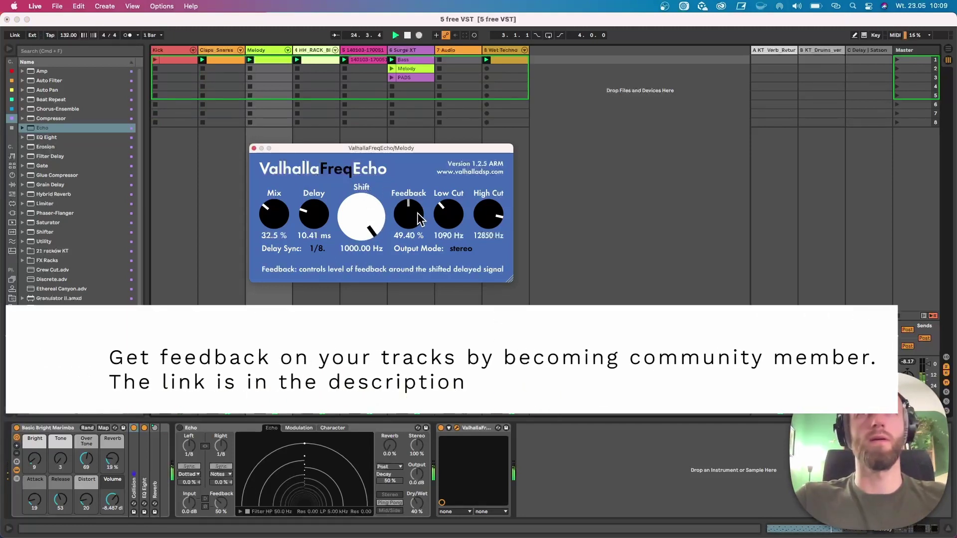
drag(417, 213, 403, 177)
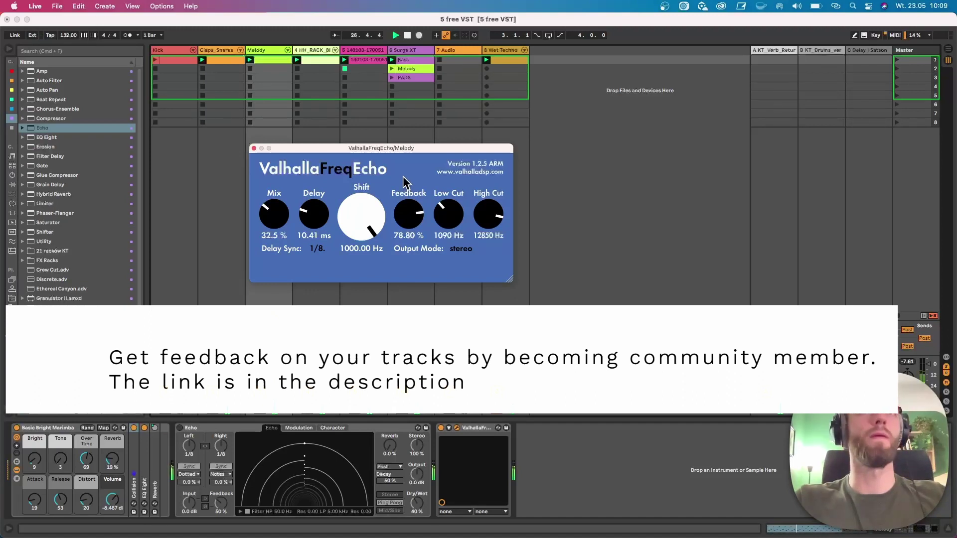
Step: Return the frequency shift to 0.00 Hz, lower the feedback to 54.10 % and close the ValhallaFreqEcho window
drag(362, 214, 372, 276)
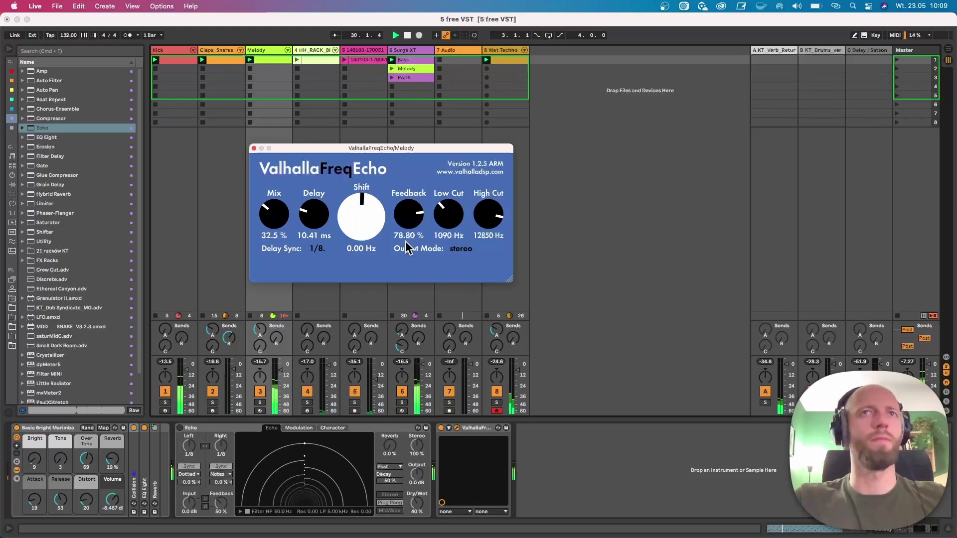
drag(415, 224, 422, 249)
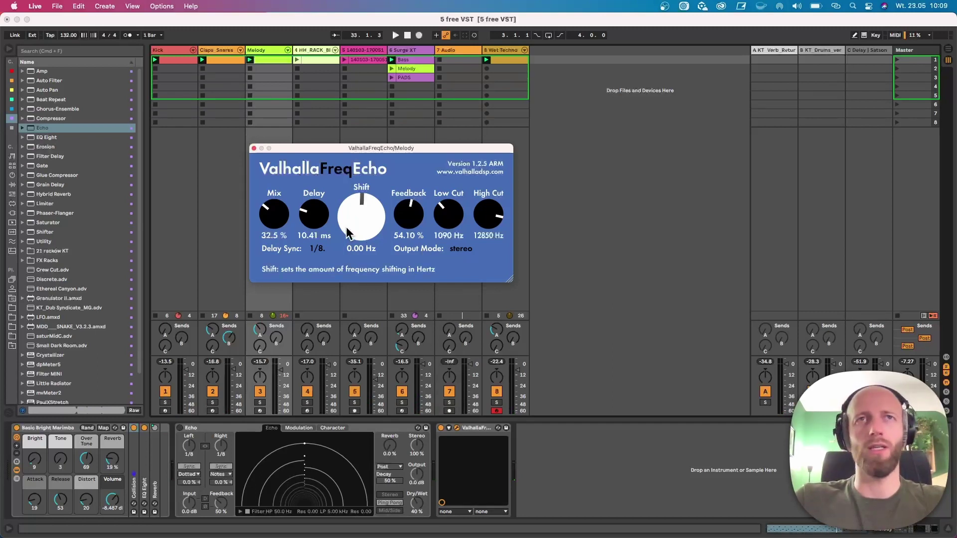
click(255, 148)
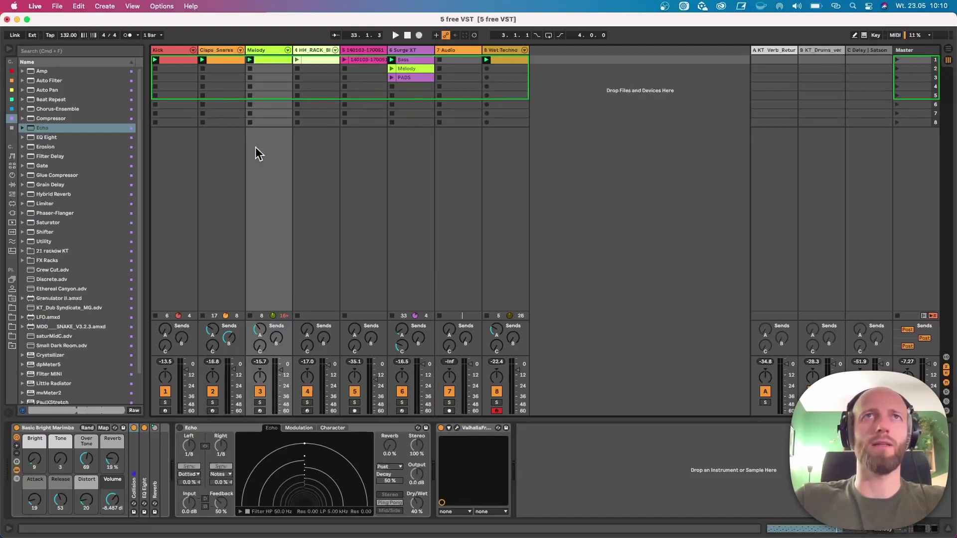
Step: Switch to the Surge XT website in Chrome and look over its introduction, download options and interface image
key(ctrl+Up)
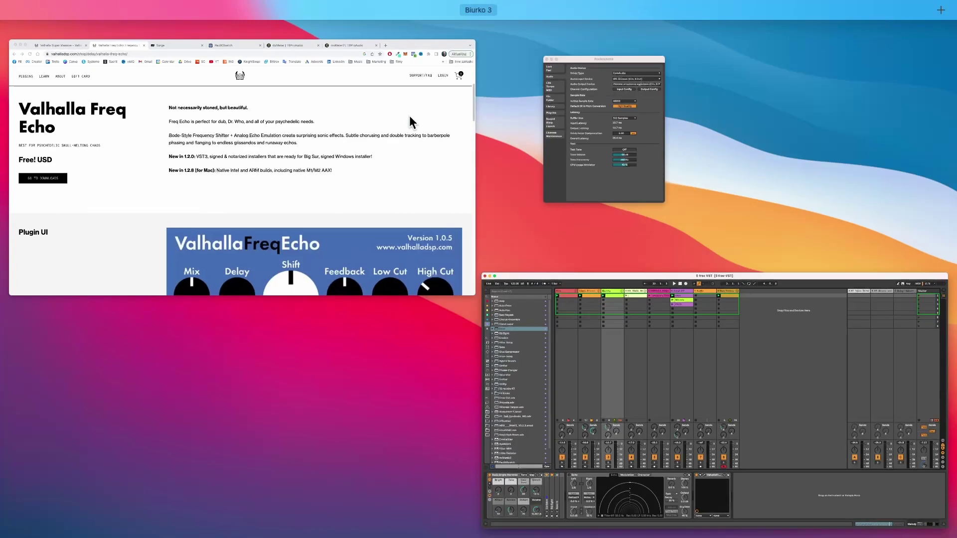
click(408, 115)
click(335, 24)
key(ctrl+Up)
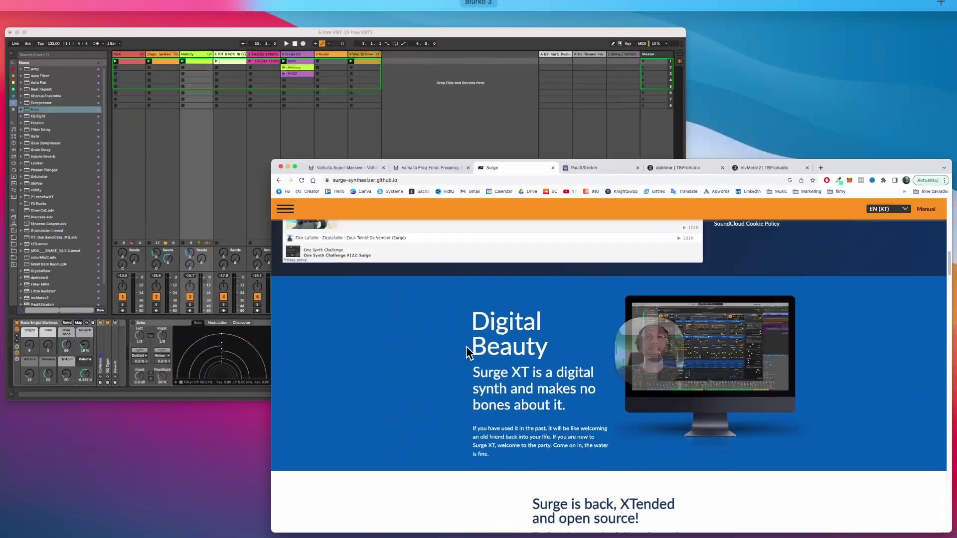
click(546, 442)
scroll(536, 354, up, 15)
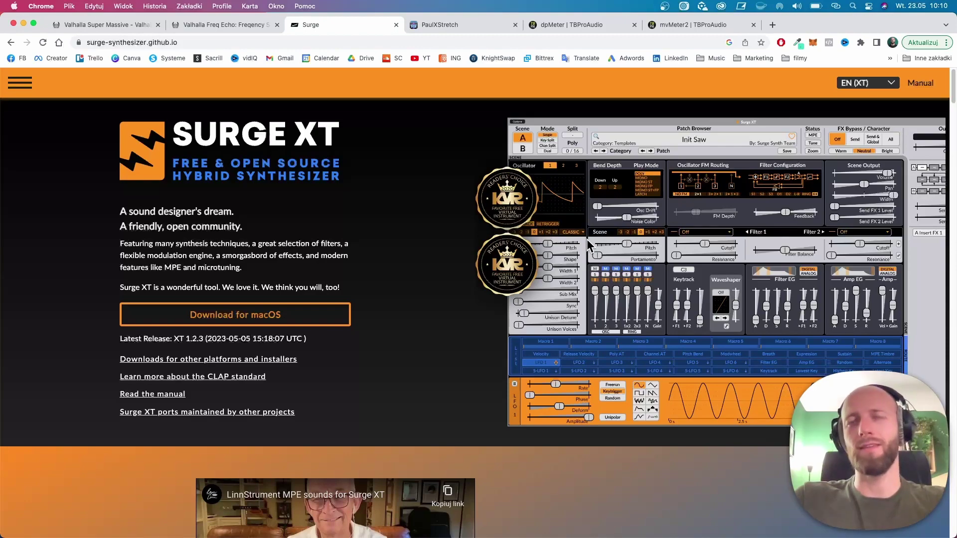
scroll(588, 245, down, 5)
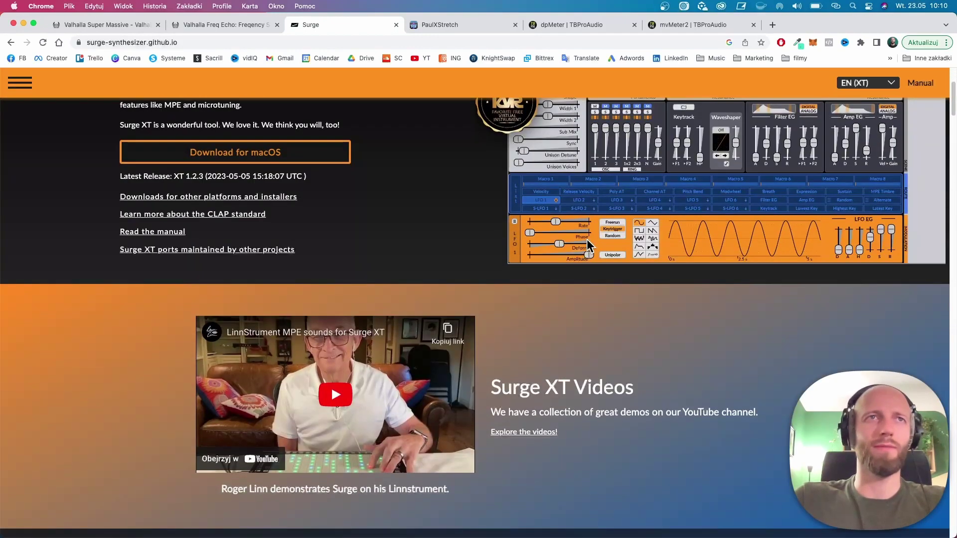
scroll(588, 244, up, 5)
scroll(589, 245, down, 2)
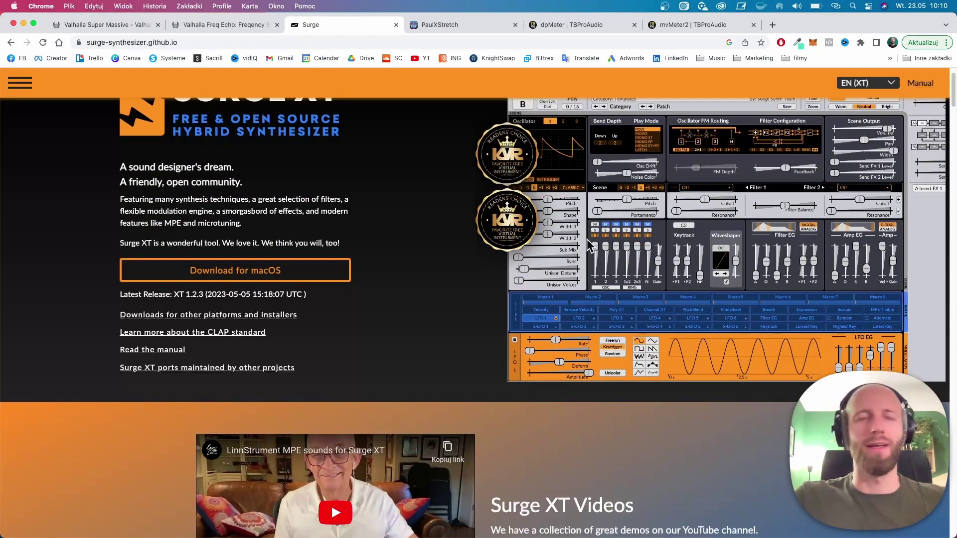
Step: Look through the Surge XT page's videos, One Synth Challenge tracks and synthesizer interface image
scroll(588, 244, up, 2)
scroll(588, 246, down, 10)
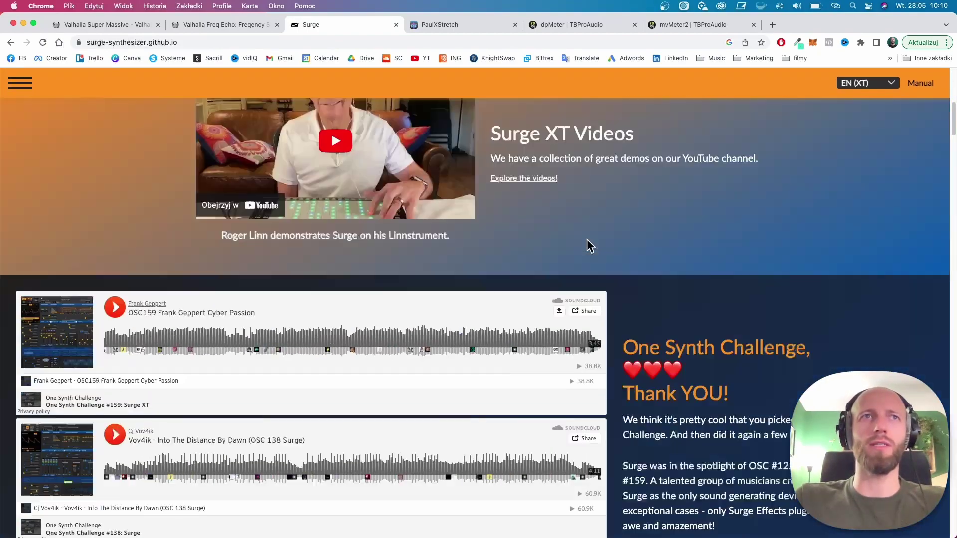
scroll(589, 249, up, 10)
scroll(590, 254, down, 2)
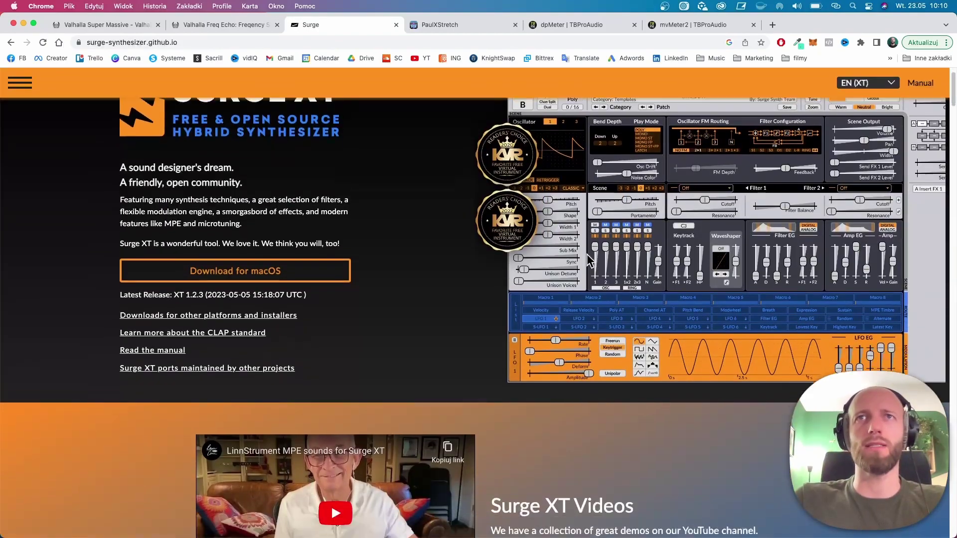
scroll(589, 260, down, 1)
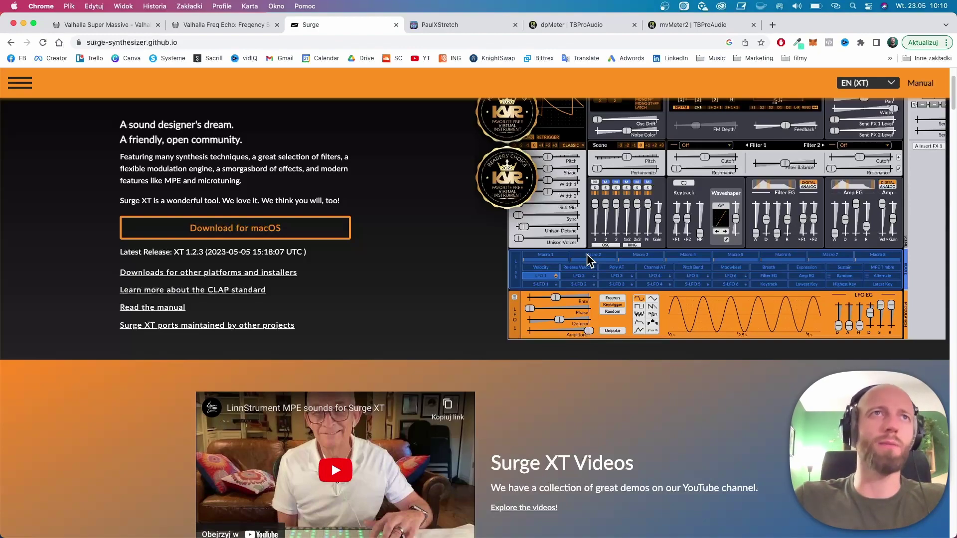
scroll(588, 259, up, 2)
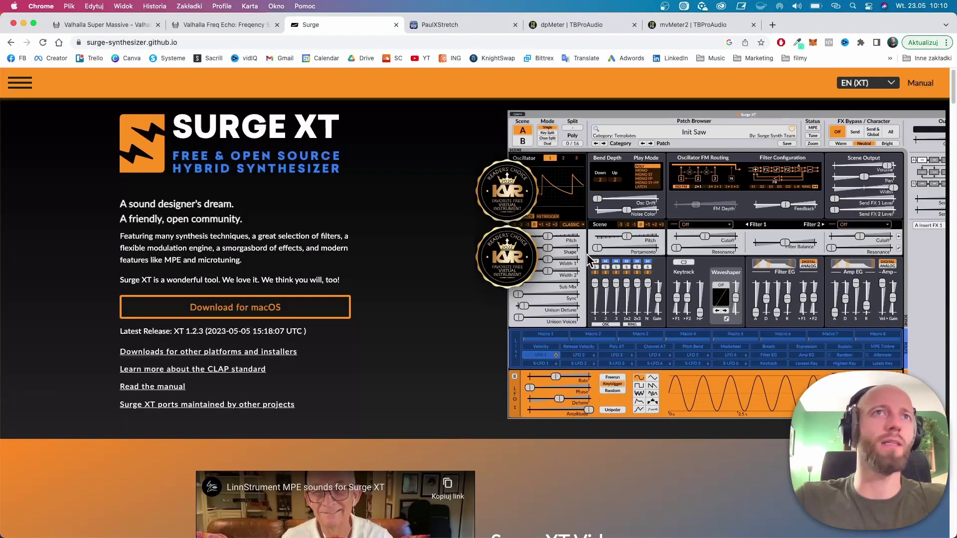
Step: Switch to Ableton Live, open Surge XT on its track, solo that track and start playback
key(ctrl+Up)
click(307, 204)
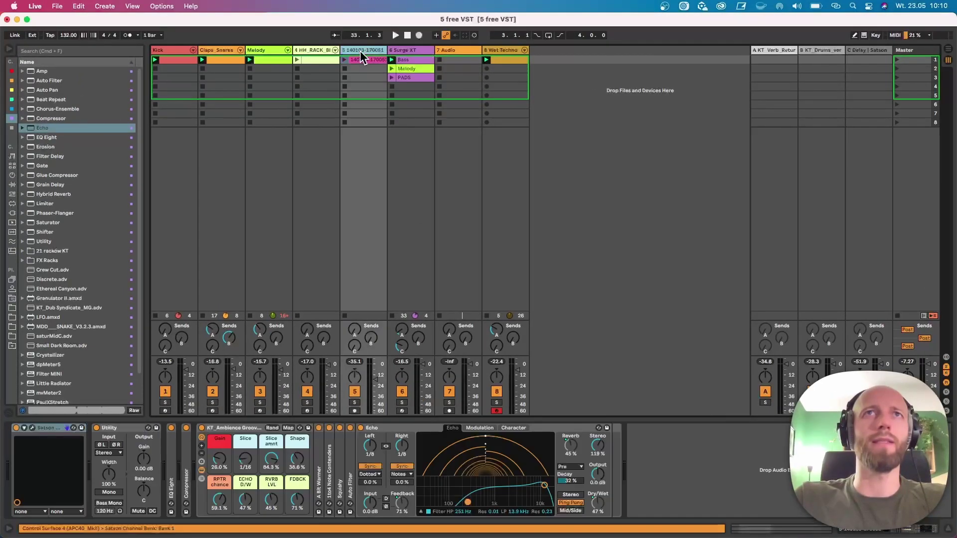
click(399, 49)
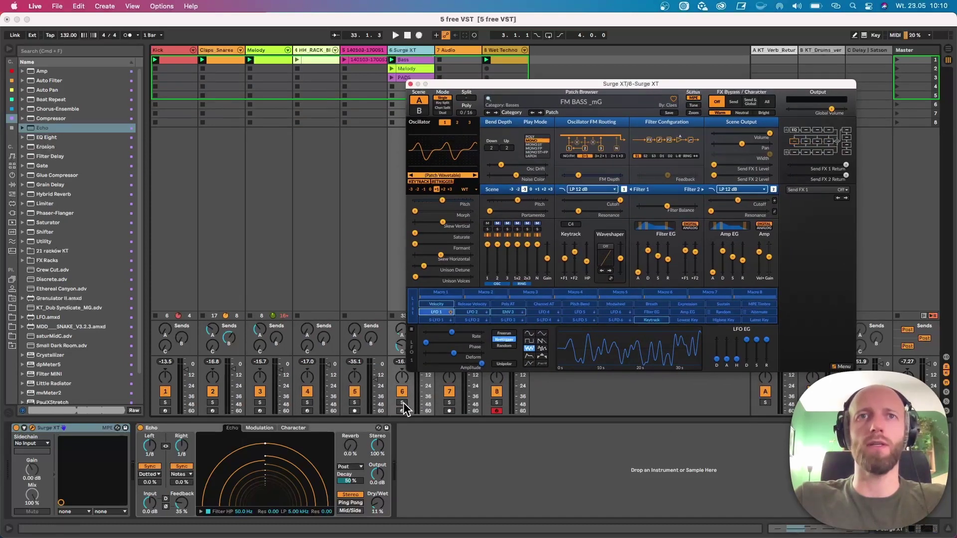
click(402, 403)
key(space)
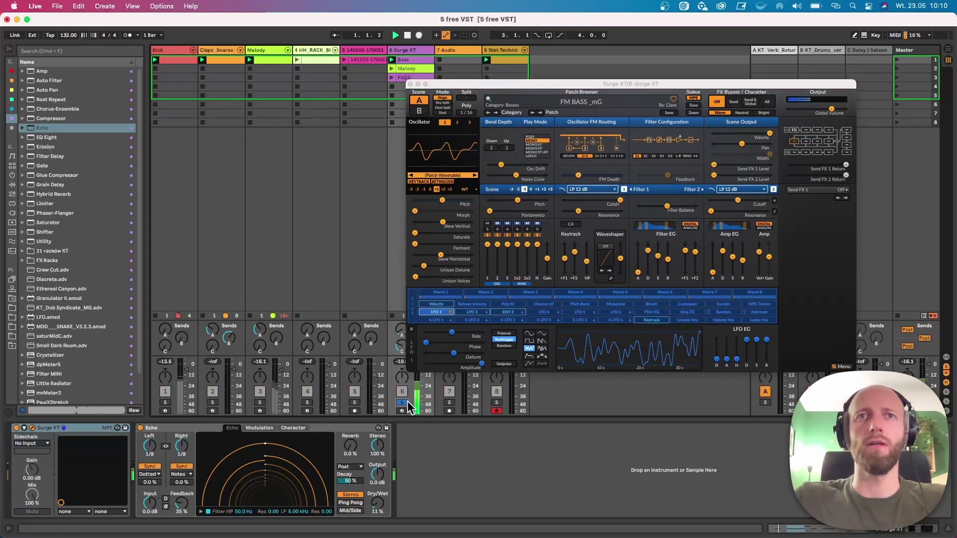
click(556, 84)
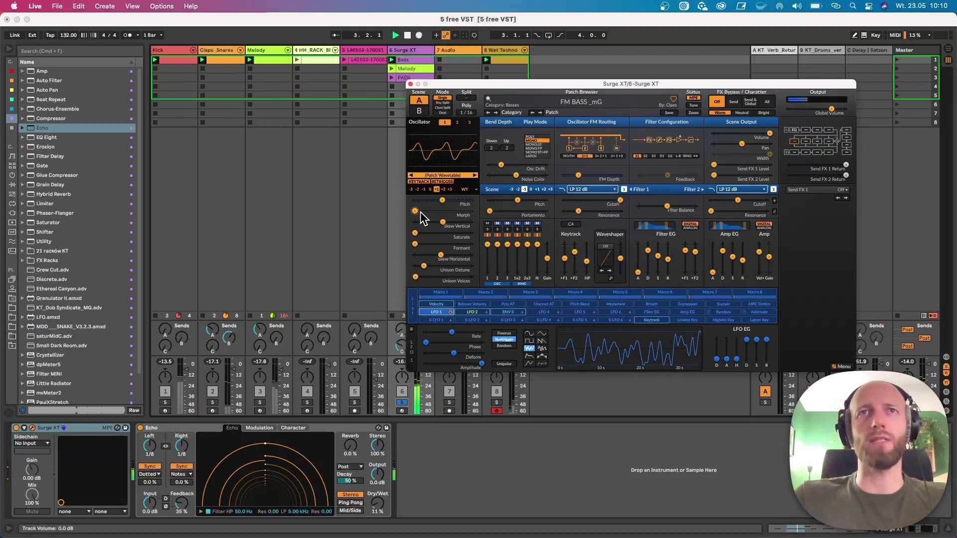
Step: Sweep oscillator 1's Morph up in Surge XT and return it to its minimum
mouse_move(416, 216)
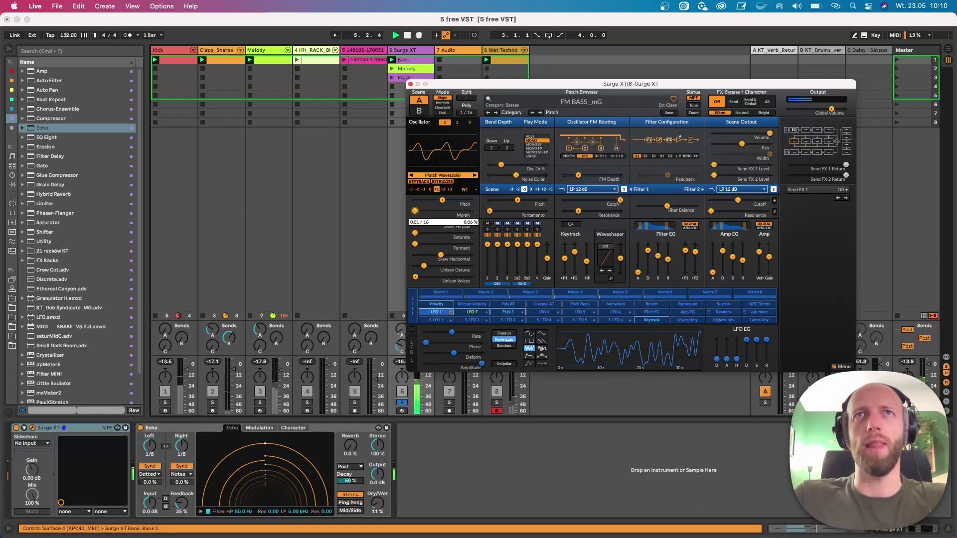
drag(415, 211, 436, 211)
drag(435, 211, 415, 211)
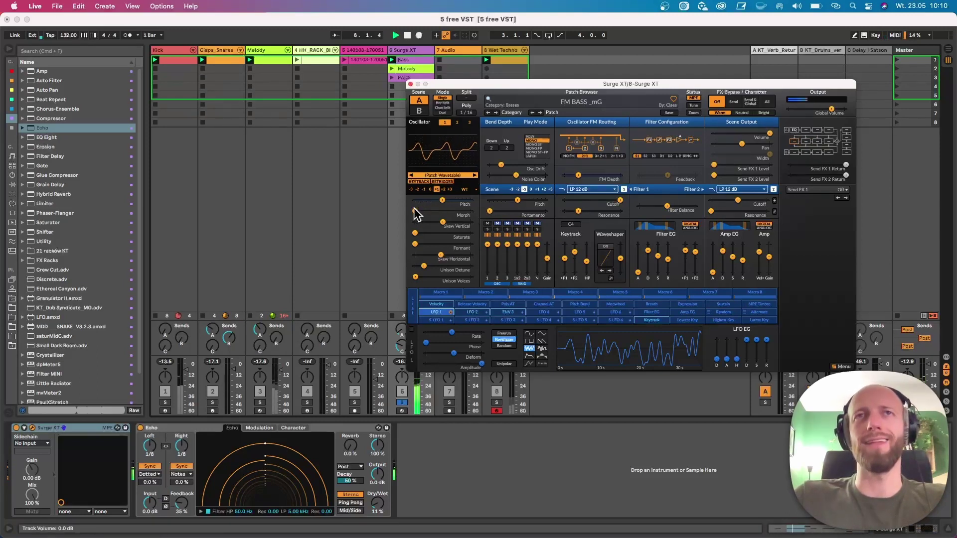
Step: Take the Surge XT track out of solo, mute the Melody track and try oscillator 1's Morph in the mix
click(402, 403)
click(259, 391)
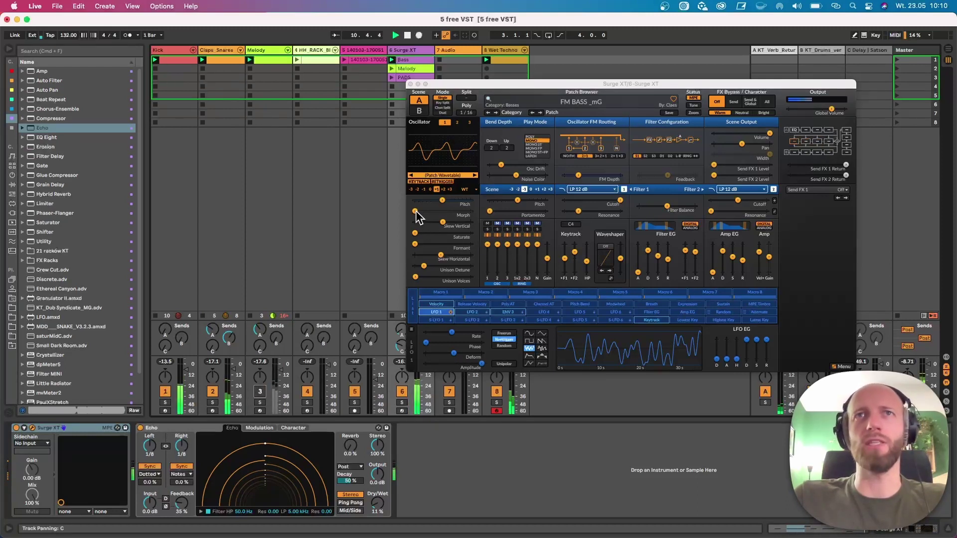
mouse_move(414, 210)
mouse_down()
mouse_move(424, 211)
mouse_move(413, 208)
mouse_up()
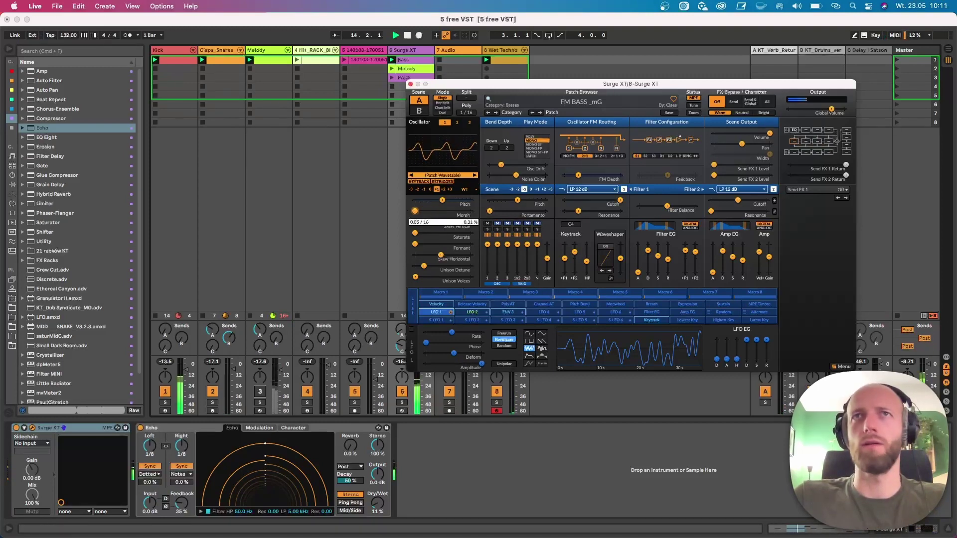
drag(415, 211, 415, 211)
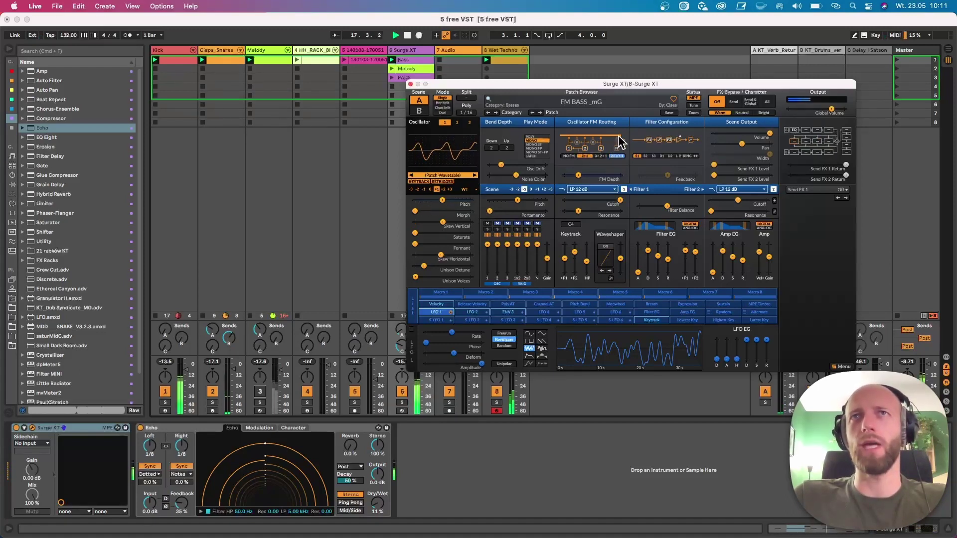
Step: View the settings of oscillators 2 and 3, and return to oscillator 1
click(453, 123)
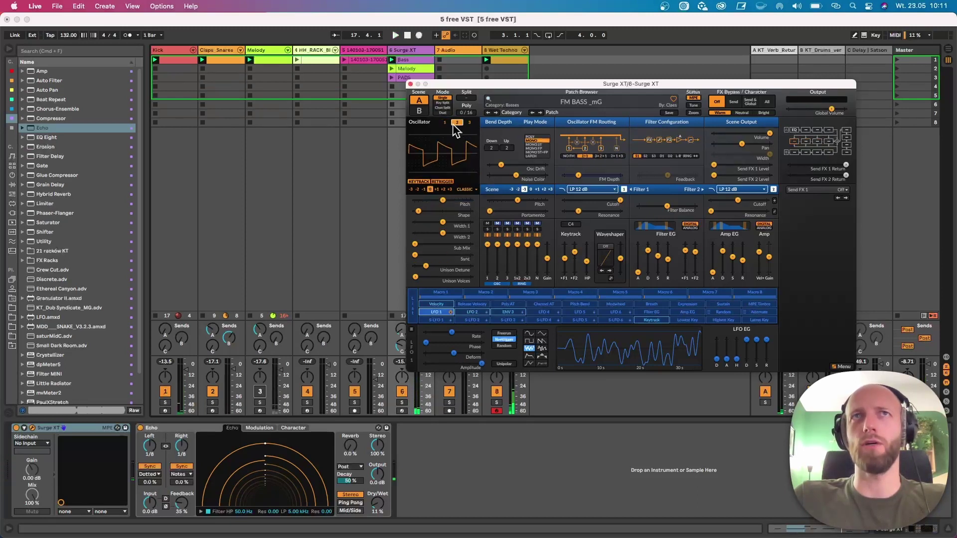
click(470, 122)
click(444, 122)
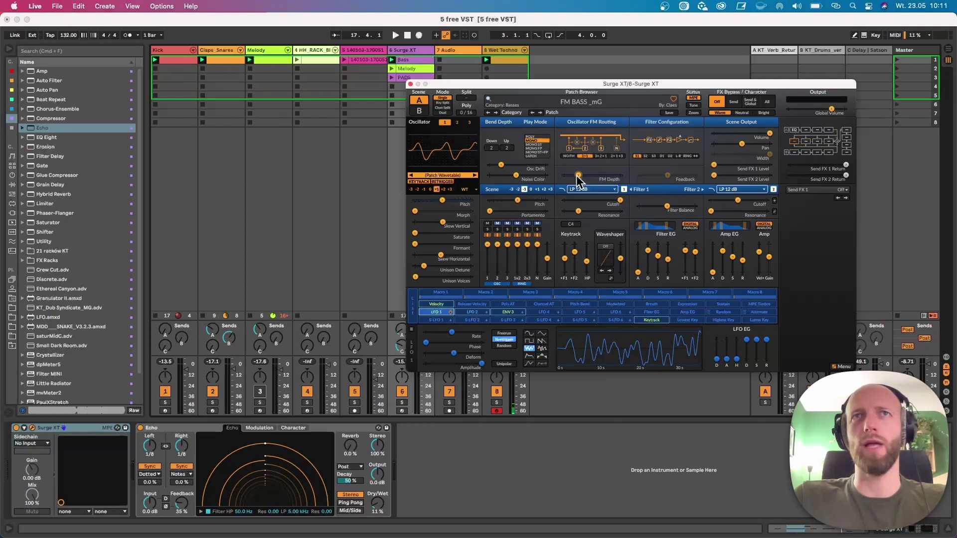
Step: Mute the Wet Techno track and raise the FM Depth of Surge XT's bass patch
drag(578, 177, 588, 177)
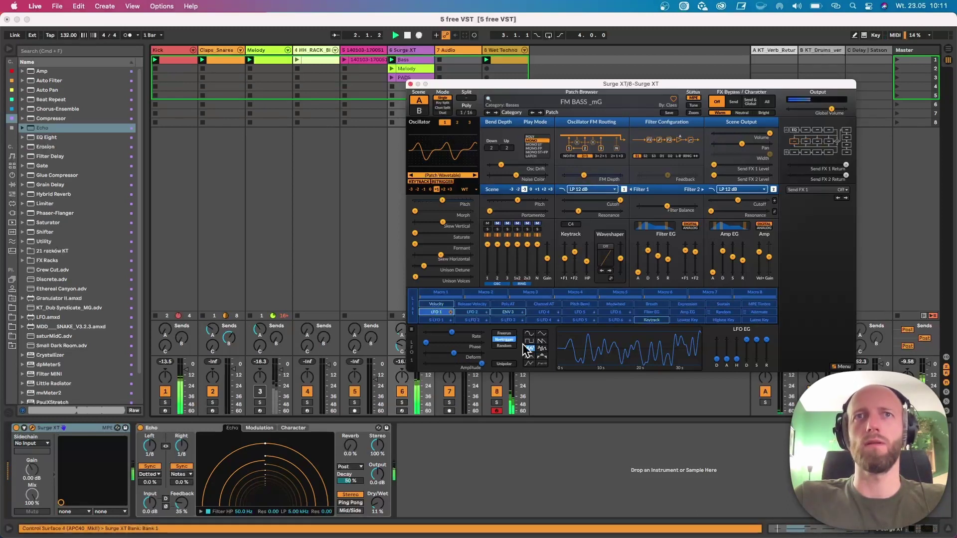
click(497, 391)
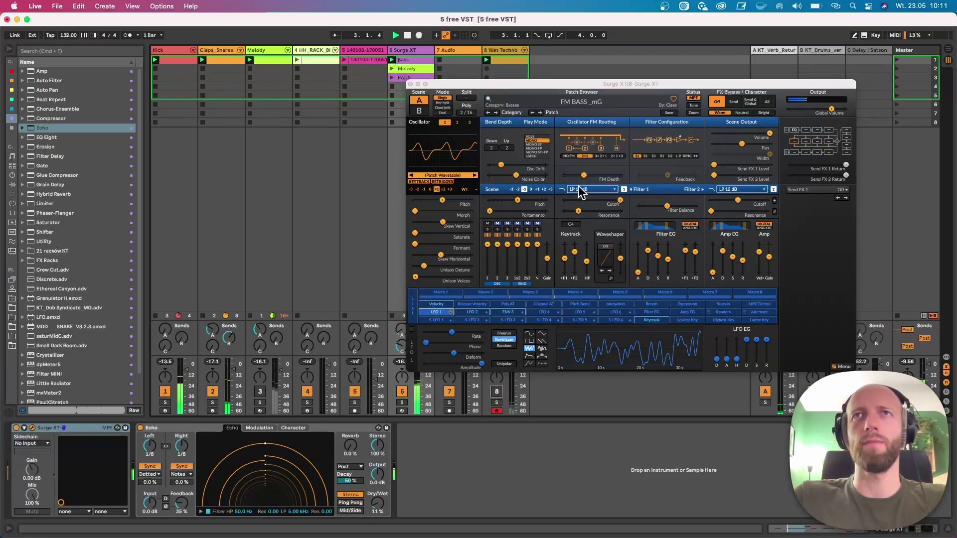
click(581, 174)
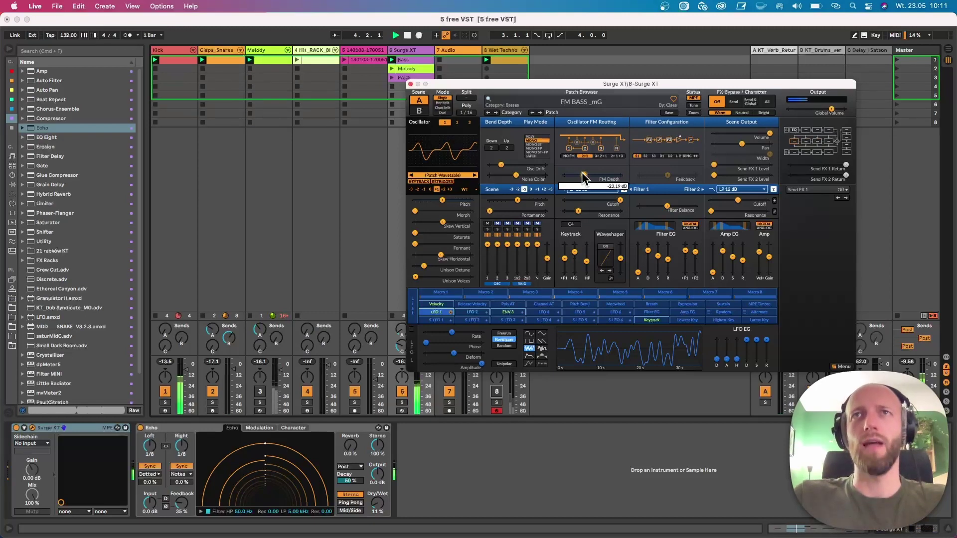
drag(582, 174, 588, 175)
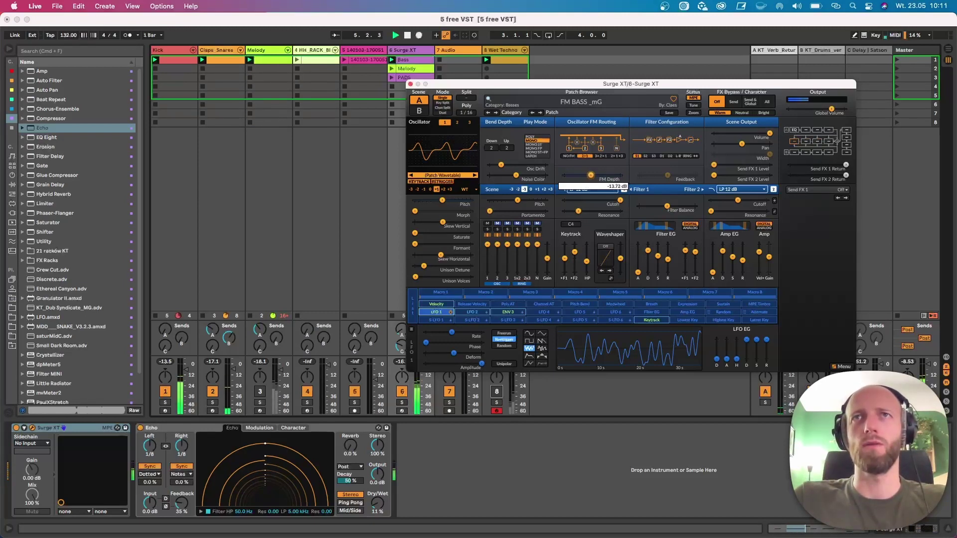
drag(587, 175, 595, 175)
Step: Route oscillators 2 and 3 into oscillator 1 for FM and lower the FM Depth
click(595, 155)
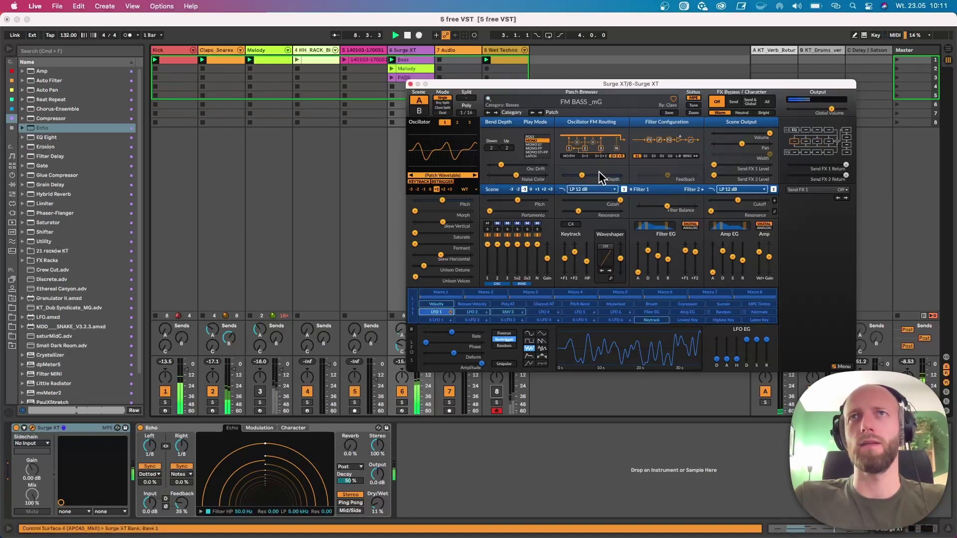
drag(599, 174, 578, 177)
Step: Raise oscillator 2's Sync slightly in Surge XT while starting and stopping playback
click(456, 122)
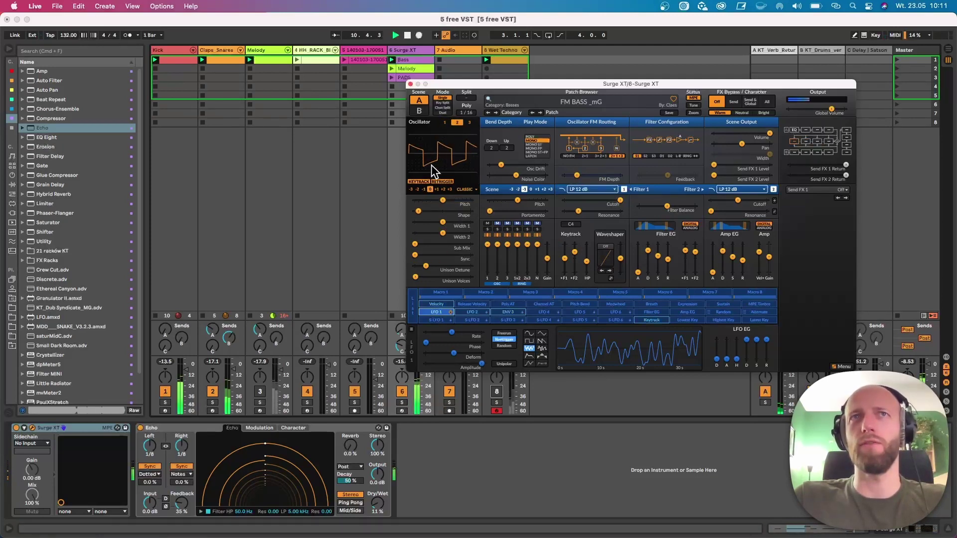
mouse_move(414, 255)
mouse_down()
mouse_move(451, 254)
mouse_move(414, 254)
mouse_up()
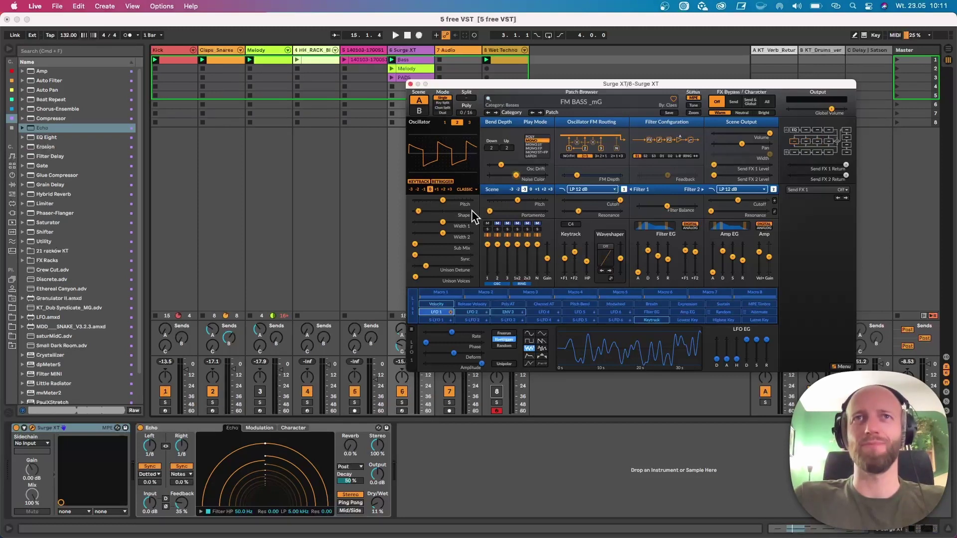
key(space)
mouse_move(418, 258)
mouse_down()
mouse_move(449, 255)
mouse_move(417, 254)
mouse_up()
key(space)
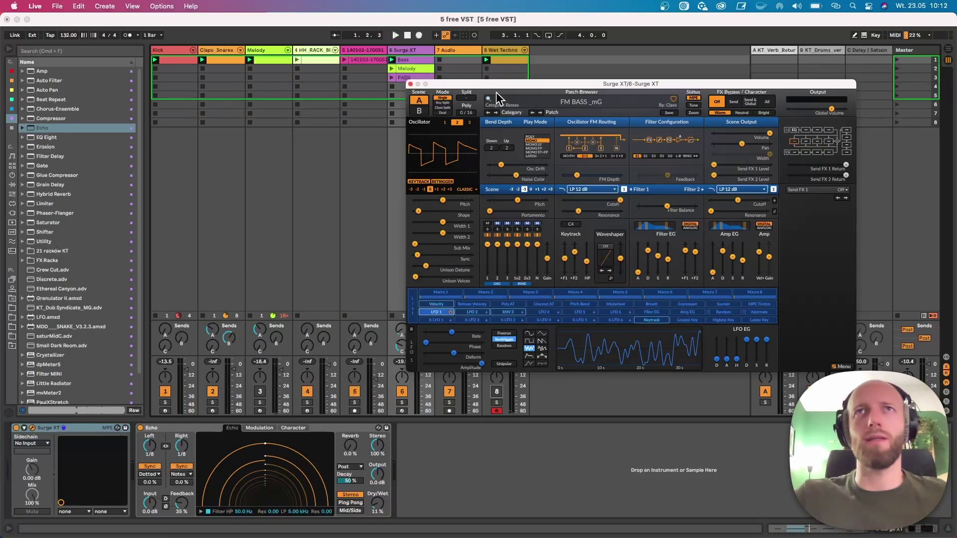
Step: Load the Friendly2 patch from the Plucks category for the Melody clip and reposition the Surge XT window
click(506, 103)
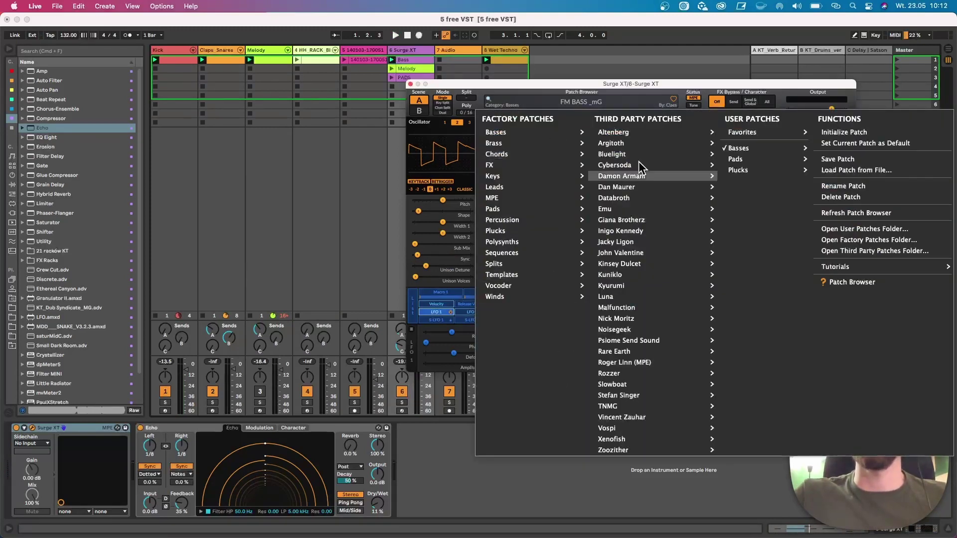
drag(601, 79, 466, 88)
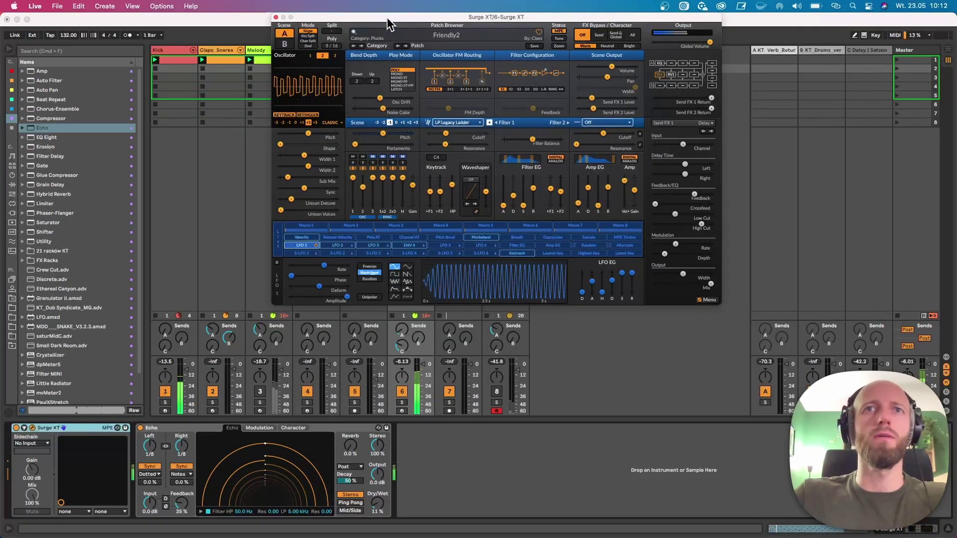
drag(388, 23, 433, 88)
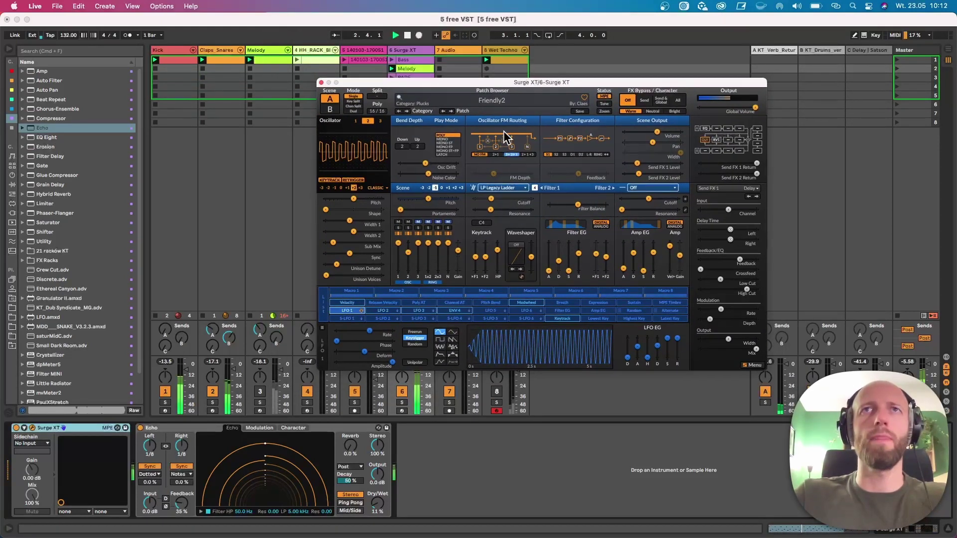
Step: Raise oscillator 2's Sync and Filter 1's Cutoff on the Friendly2 patch, varying the Sync amount during playback
drag(347, 256, 371, 254)
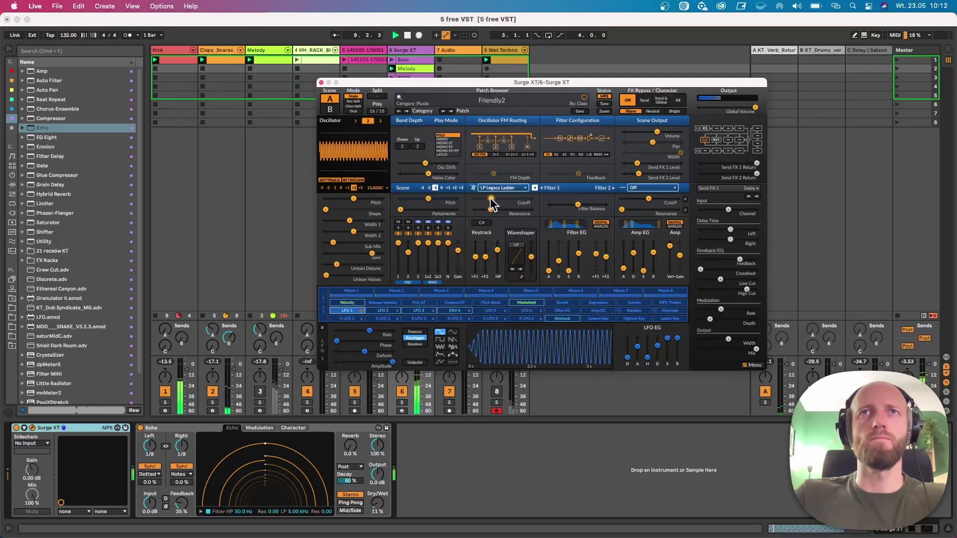
drag(491, 202, 507, 198)
drag(371, 253, 362, 253)
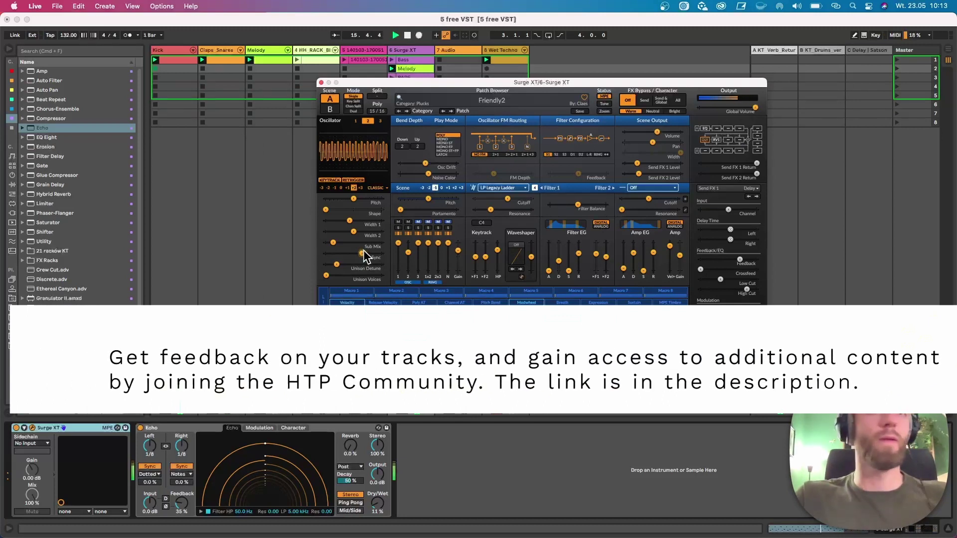
drag(363, 250, 365, 251)
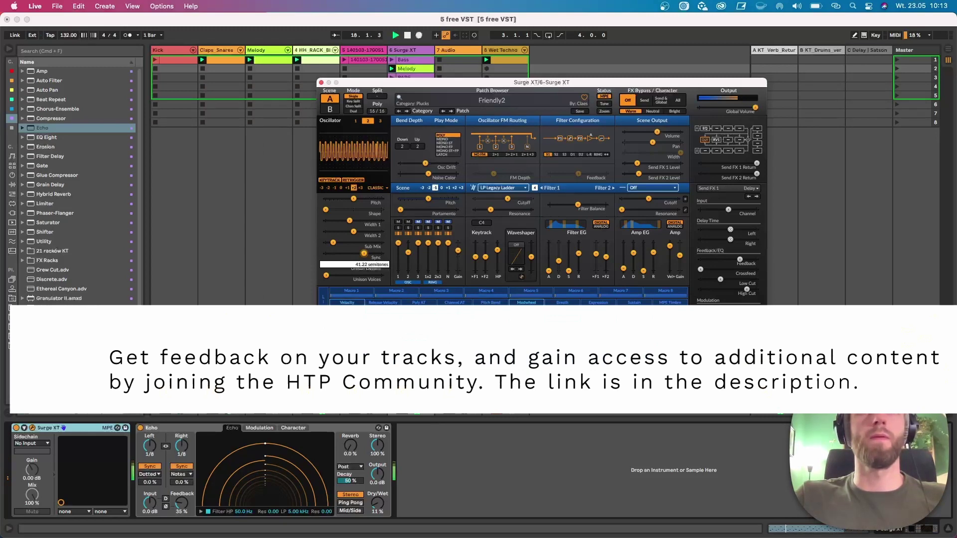
drag(364, 253, 373, 254)
Step: Select oscillator 1 and lower its Feedback
click(356, 121)
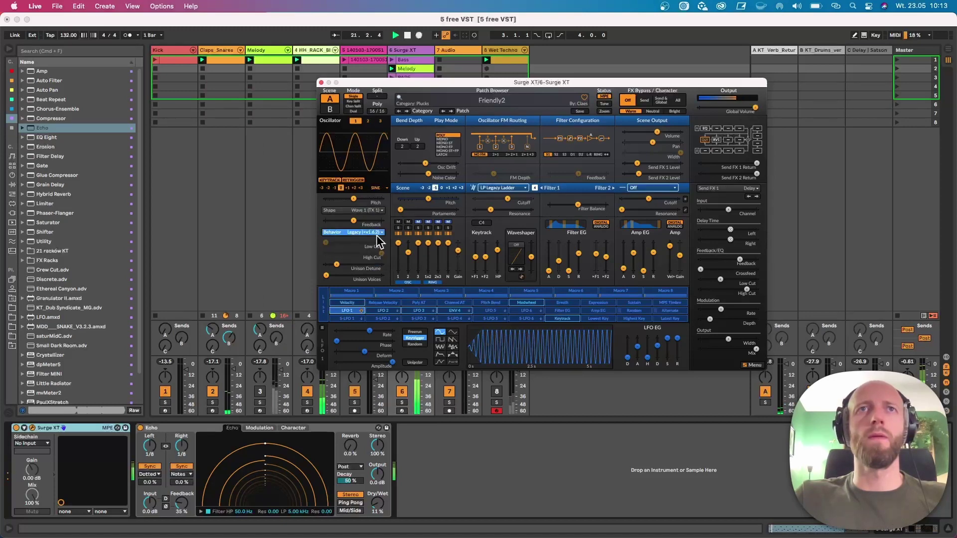
drag(352, 221, 345, 222)
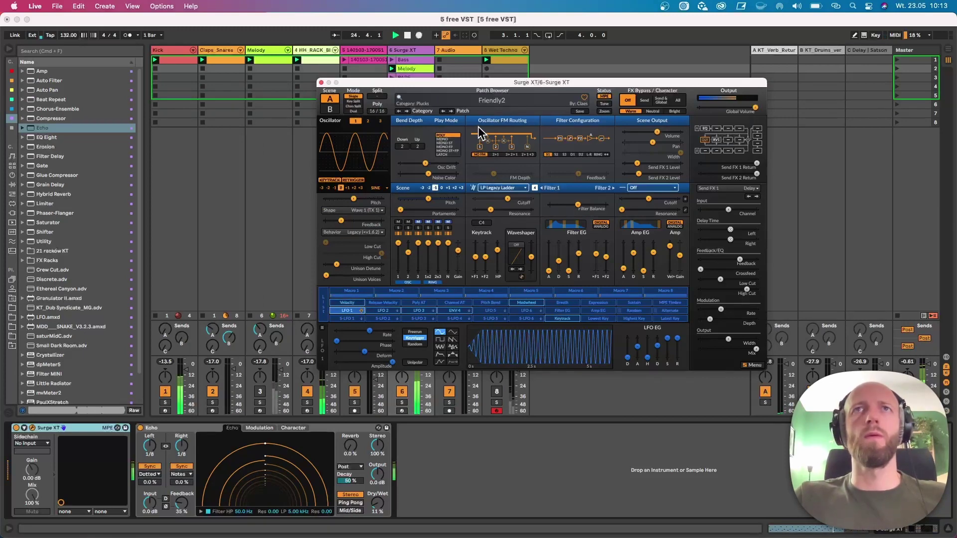
Step: Return to oscillator 2, lower its Sync and reduce Filter 1's Cutoff
click(368, 120)
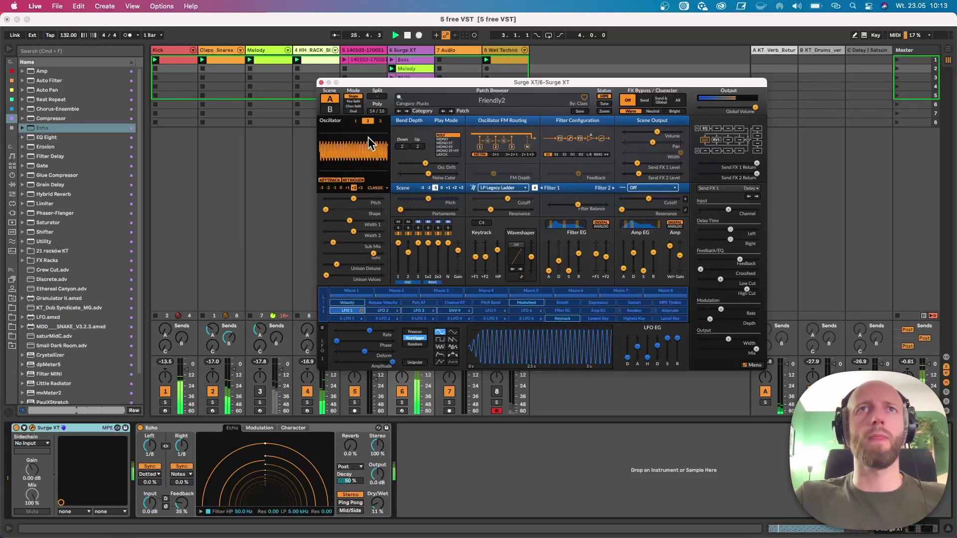
drag(369, 253, 347, 254)
drag(507, 199, 495, 198)
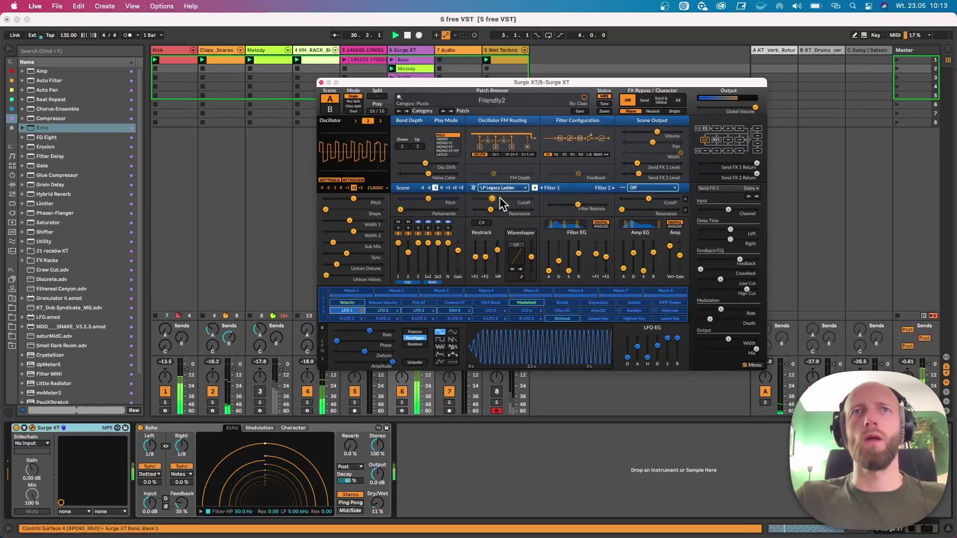
Step: Select LFO 2 and assign it to modulate the Filter EG's decay
click(382, 311)
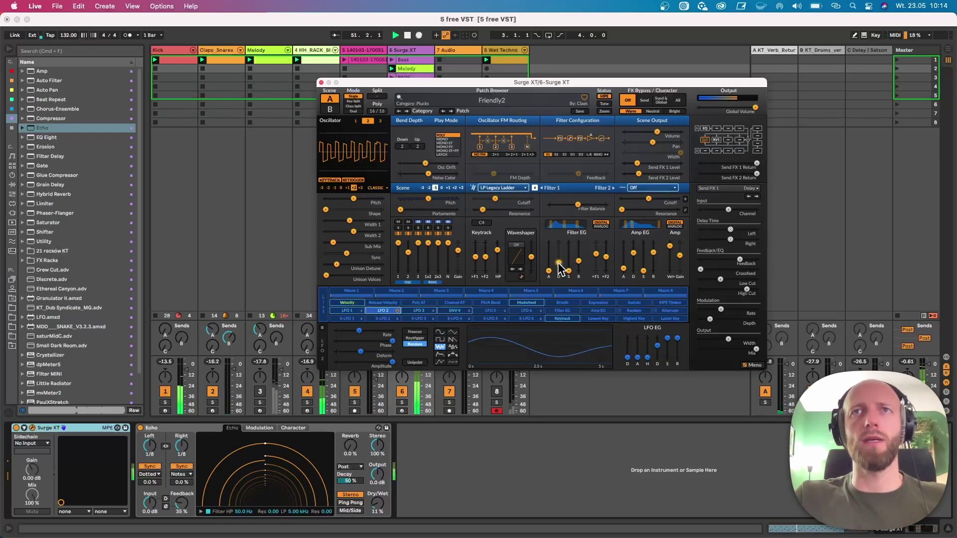
click(392, 310)
drag(559, 263, 558, 254)
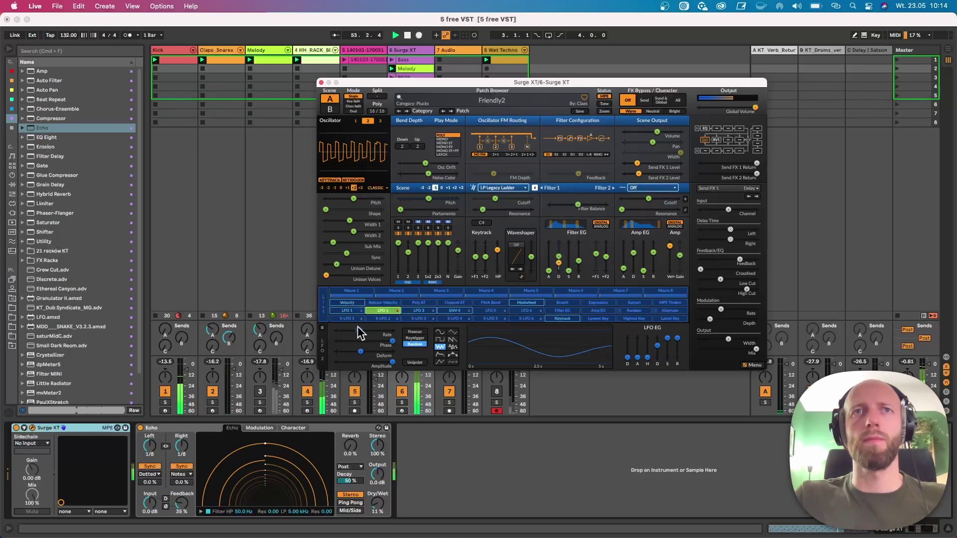
Step: Finish the LFO 2 modulation assignment and raise LFO 2's Rate slightly
click(383, 311)
drag(359, 335, 363, 334)
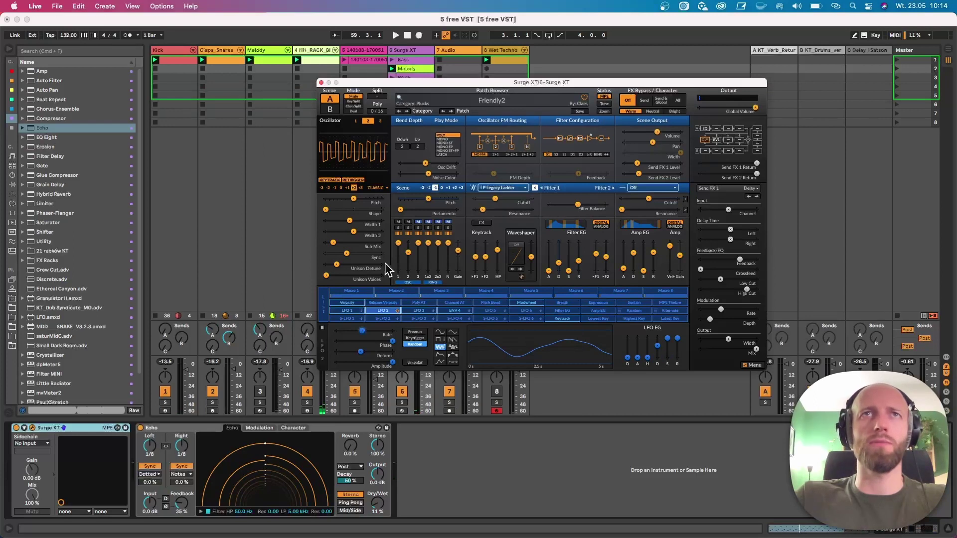
Step: Launch the PADS clip on the Surge XT track and load the FM PAD Majkel patch from the user Pads
drag(413, 82, 405, 133)
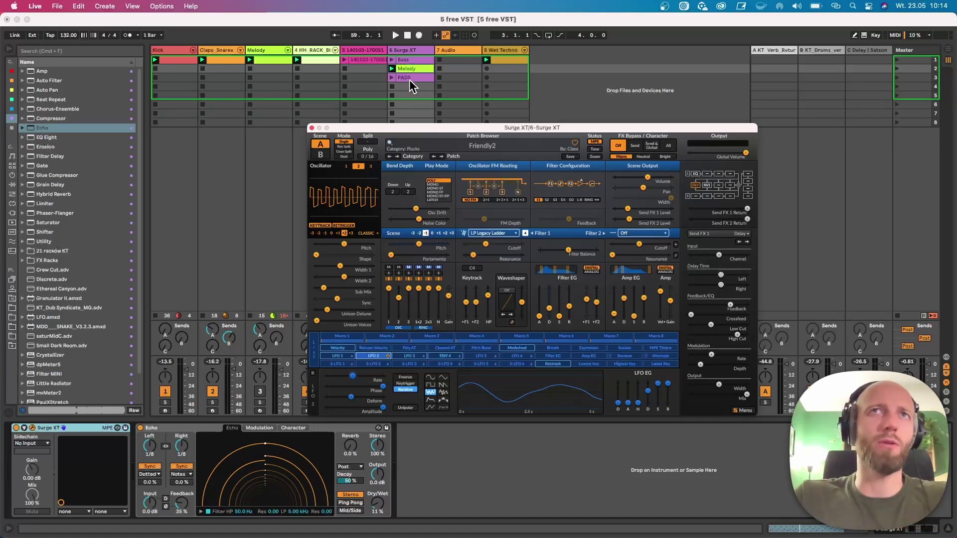
click(392, 78)
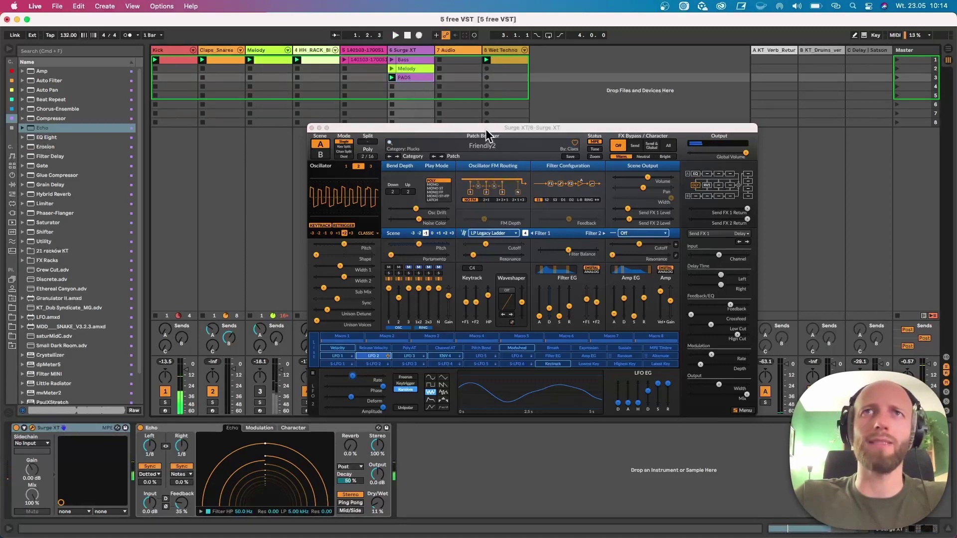
click(432, 144)
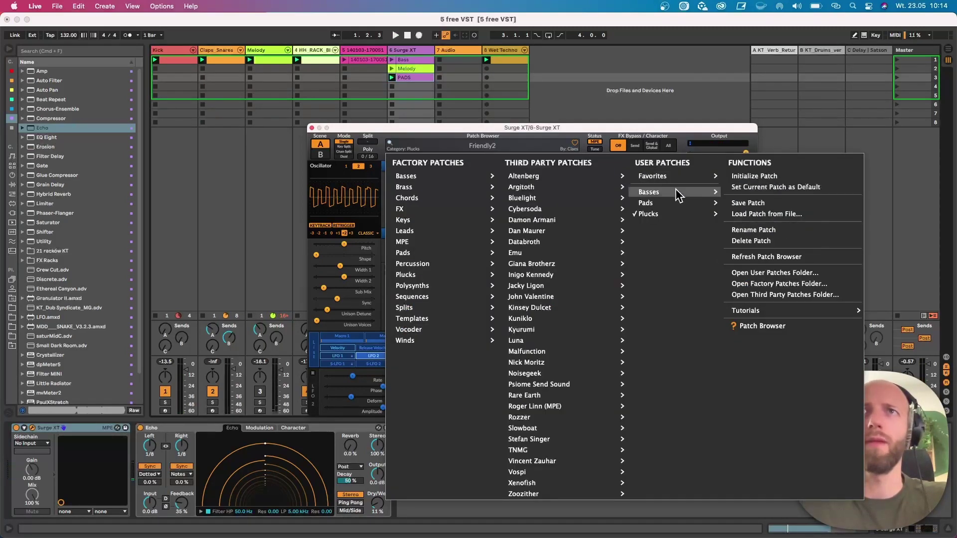
mouse_move(676, 201)
click(760, 203)
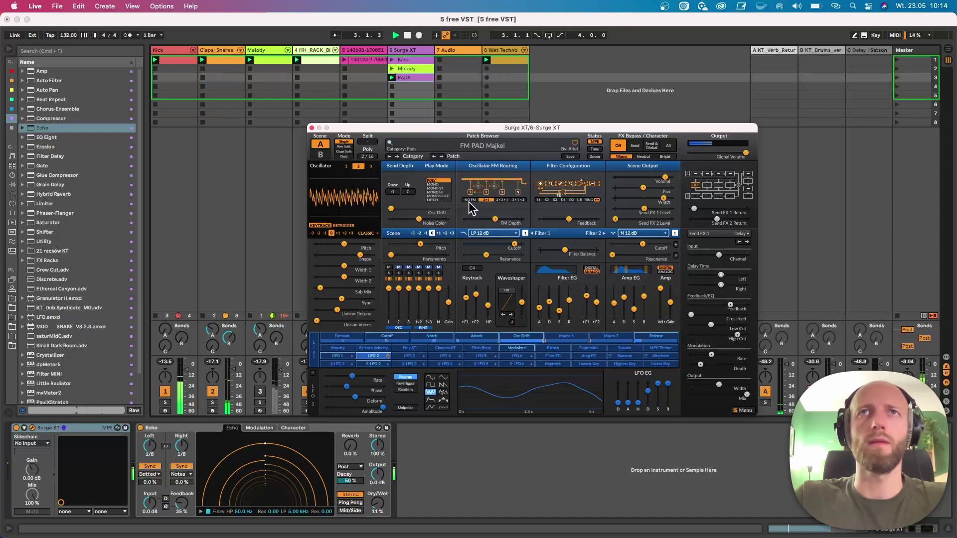
Step: Vary the FM Depth and oscillator 2's Sync during playback, and look through the available oscillator types
mouse_move(495, 219)
mouse_down()
mouse_move(506, 219)
mouse_move(496, 219)
mouse_up()
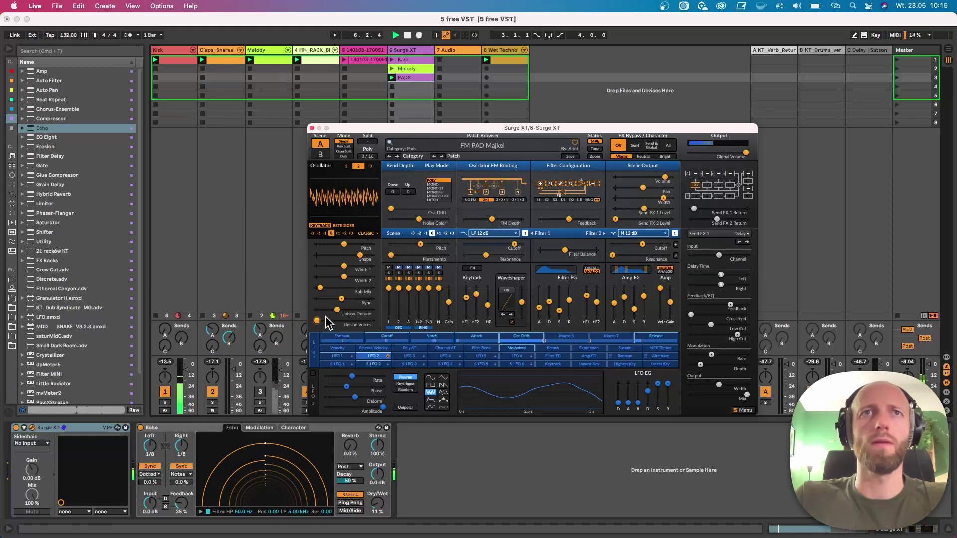
mouse_move(341, 298)
mouse_down()
mouse_move(357, 297)
mouse_move(343, 297)
mouse_up()
click(370, 234)
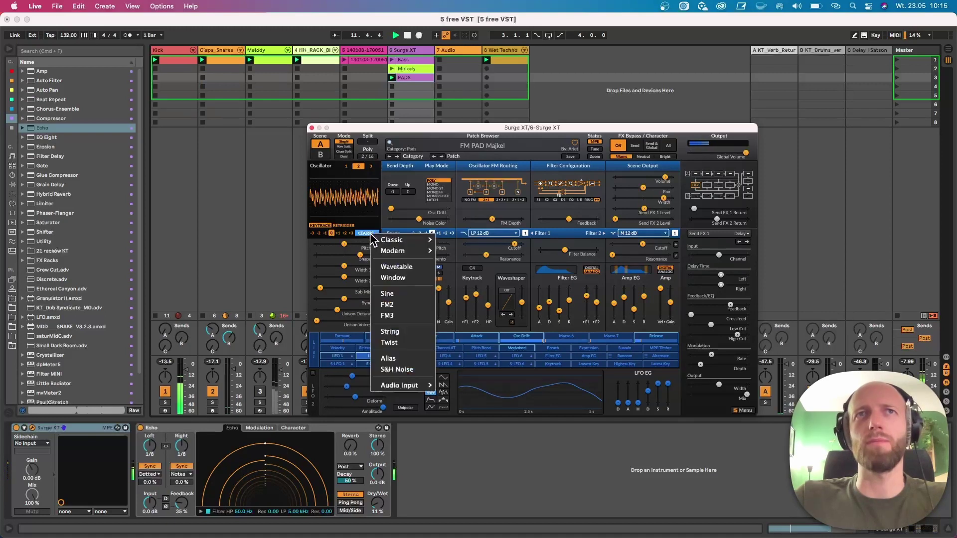
mouse_move(400, 241)
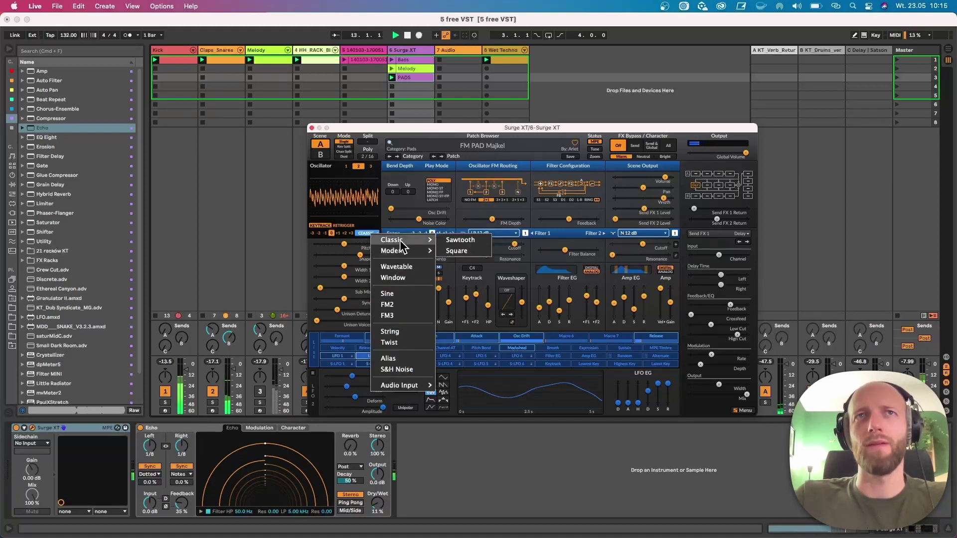
Step: Select oscillator 1 and vary its String 2 Detune during playback
click(346, 167)
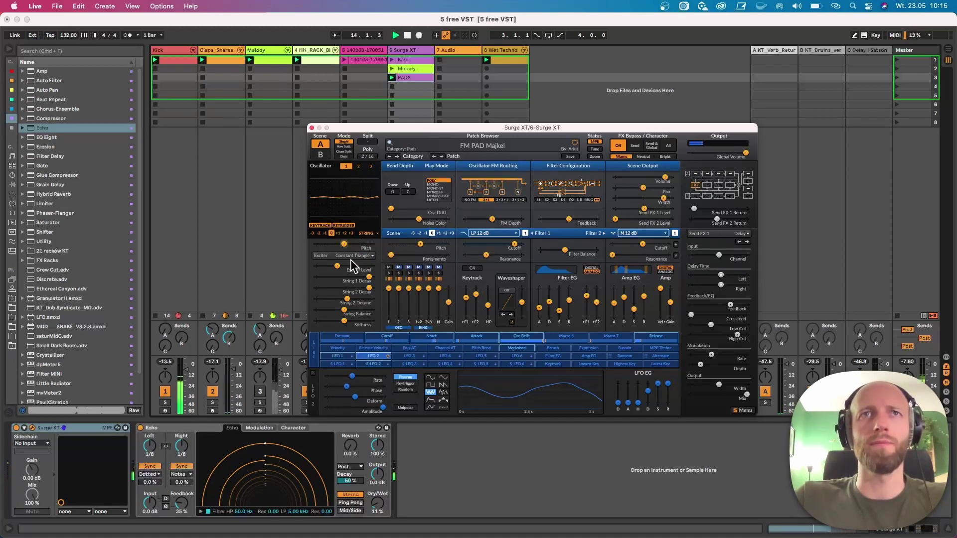
mouse_move(342, 310)
mouse_down()
mouse_move(353, 310)
mouse_move(327, 299)
mouse_move(338, 298)
mouse_up()
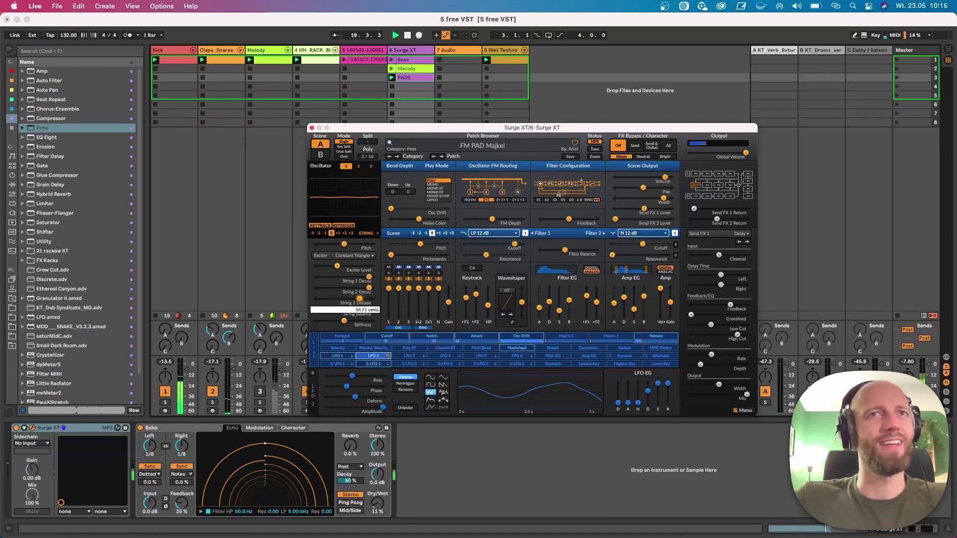
Step: Assign LFO 2 to modulate oscillator 1's String 2 Detune and raise LFO 2's Rate slightly
click(373, 356)
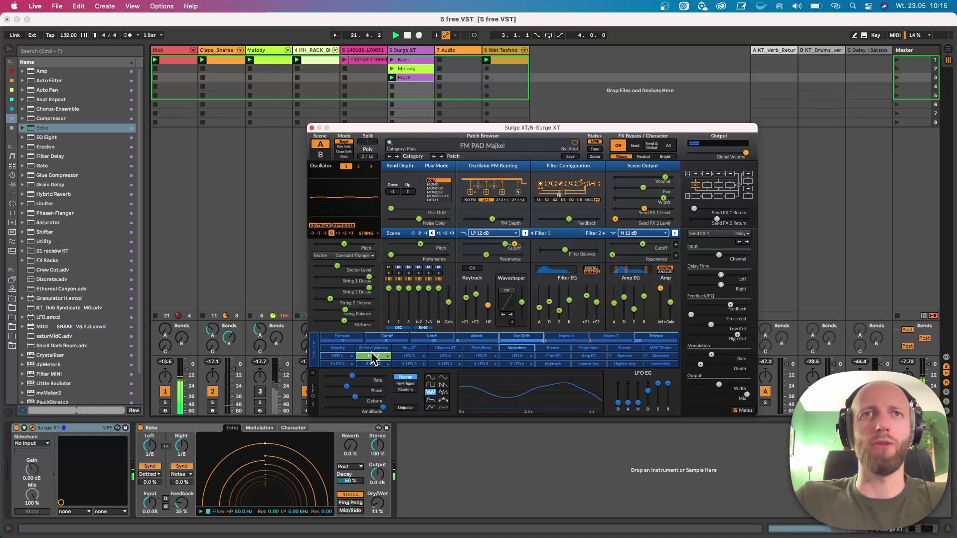
drag(330, 299, 339, 299)
click(374, 355)
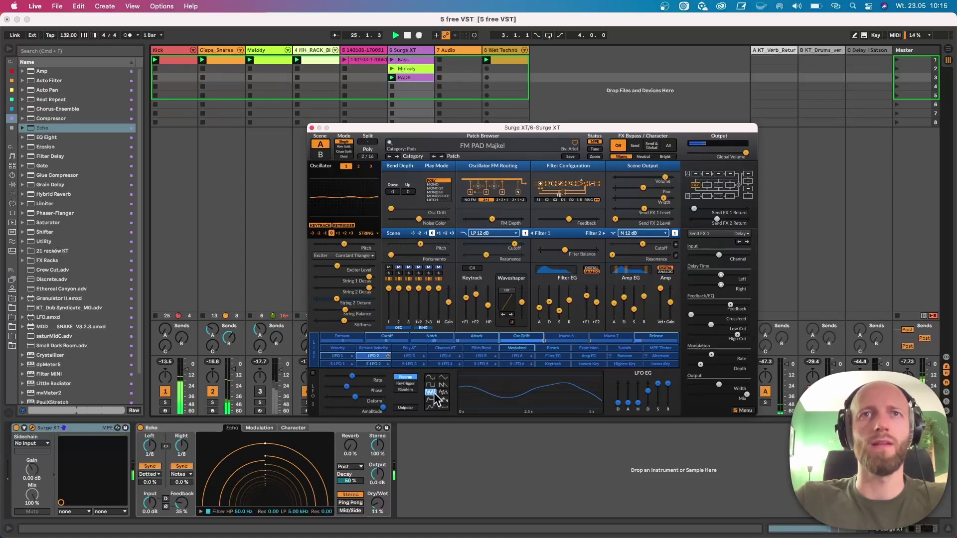
double_click(352, 376)
drag(352, 376, 355, 377)
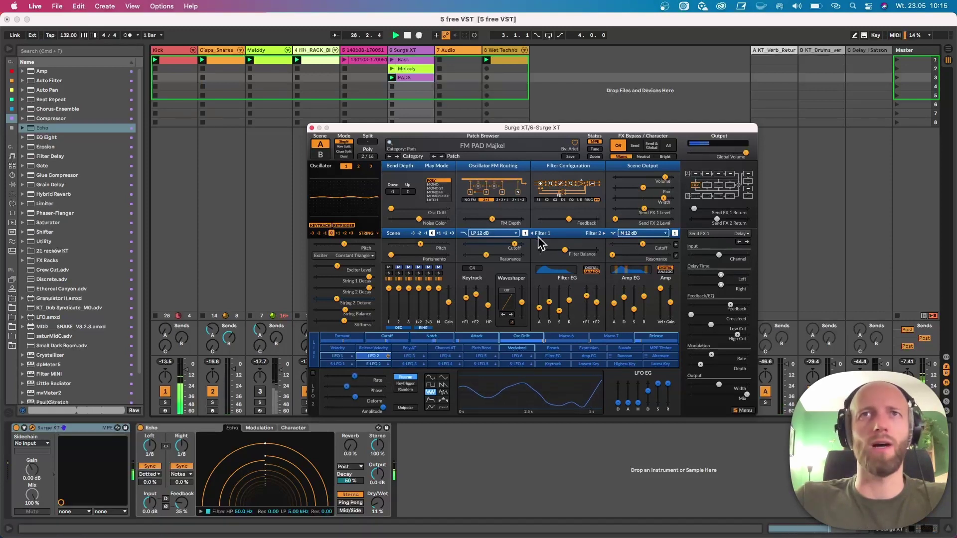
Step: Sweep Filter 1's Cutoff down to about 1056 Hz during playback and raise the FM Depth slightly
mouse_move(516, 244)
mouse_down()
mouse_move(494, 241)
mouse_move(494, 216)
mouse_move(498, 244)
mouse_up()
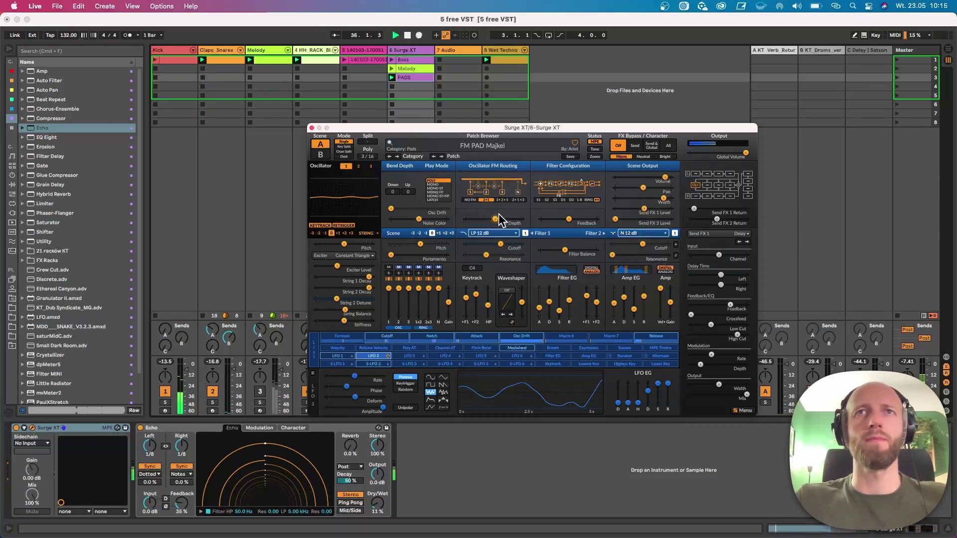
drag(495, 220, 505, 244)
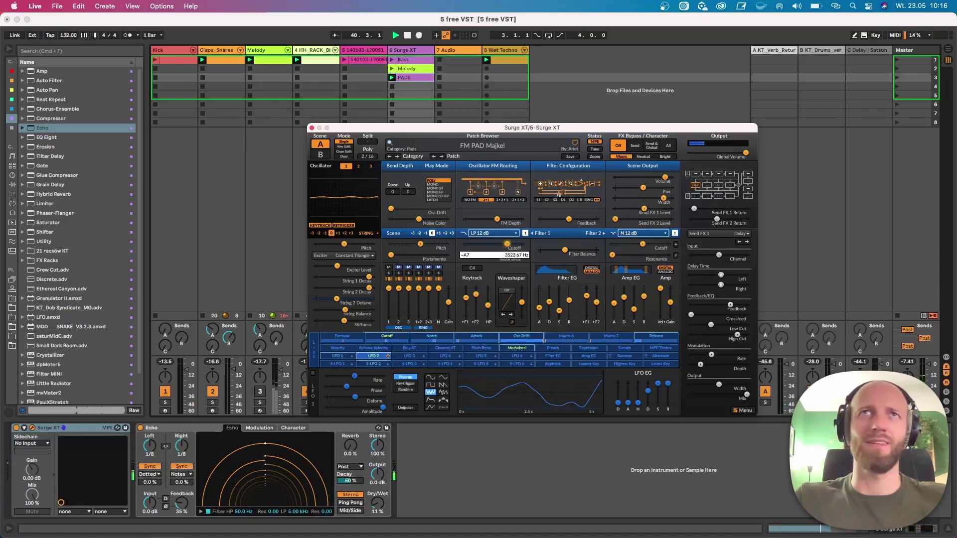
drag(506, 244, 507, 244)
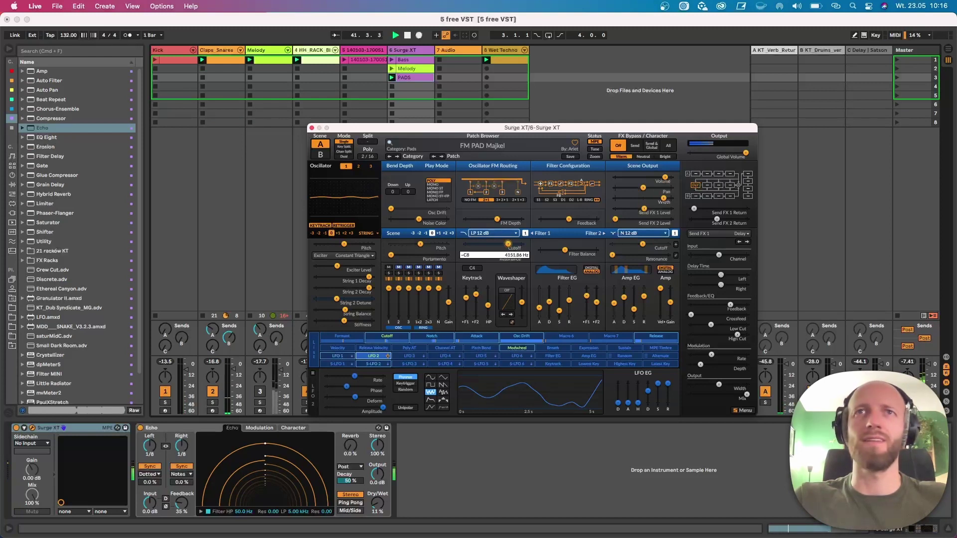
drag(513, 244, 501, 244)
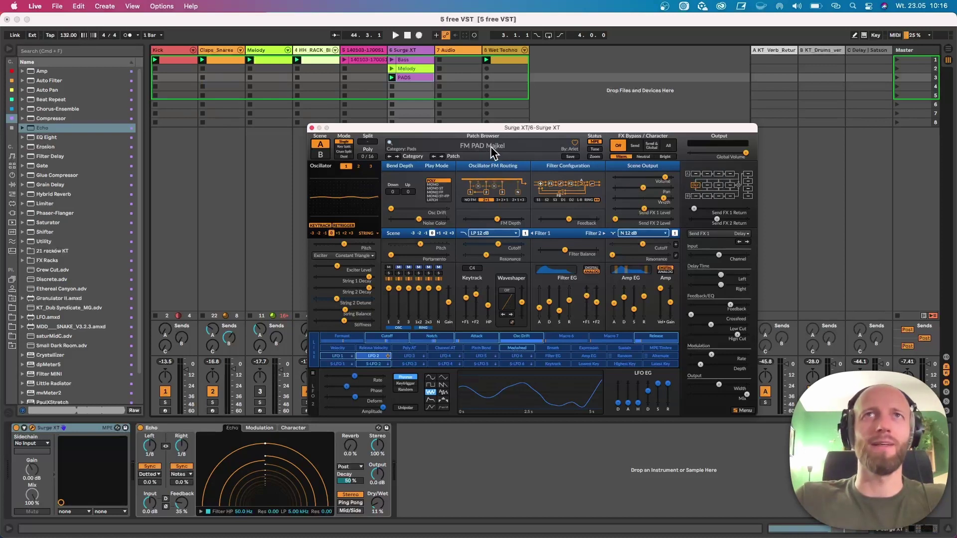
Step: Switch to Chrome and view the PaulXStretch plugin page
key(ctrl+Up)
click(469, 150)
click(441, 24)
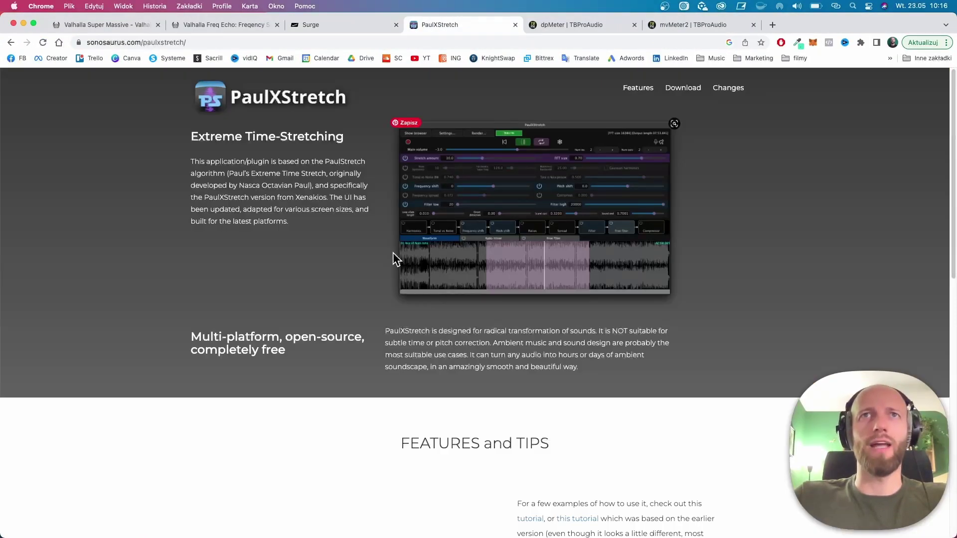
key(ctrl+Up)
click(569, 330)
key(ctrl+Up)
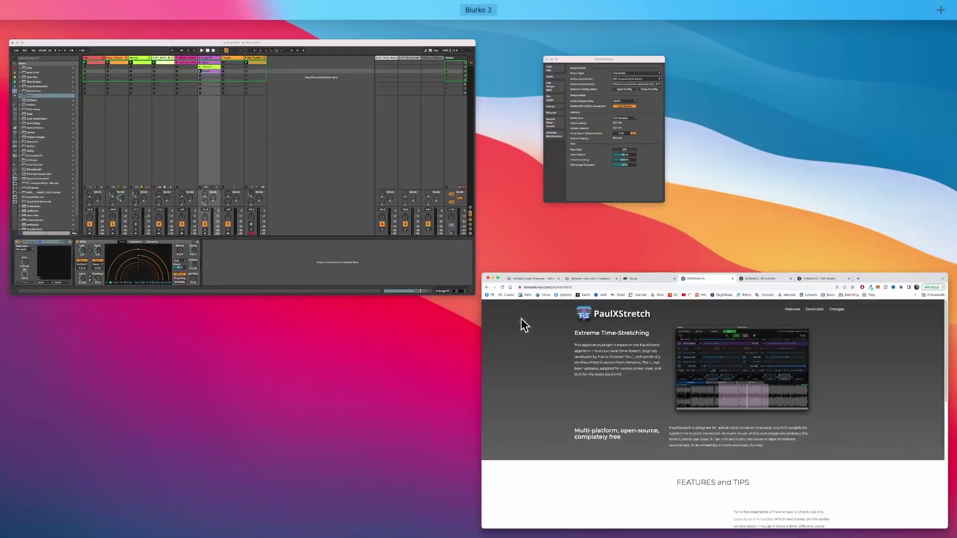
Step: Back in Ableton Live, insert an audio track after Surge XT, set its input to 6-Surge XT and record the pad into slot 3
click(316, 207)
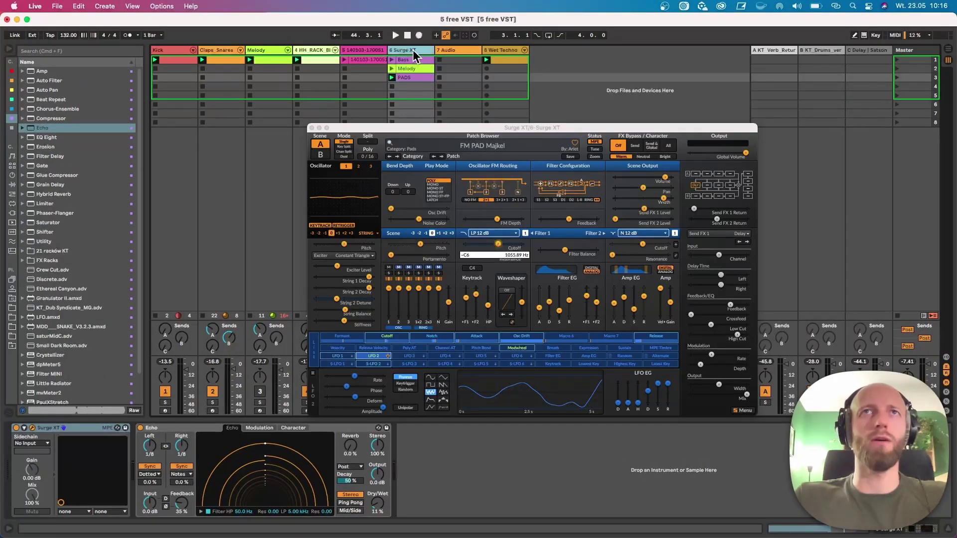
key(super+t)
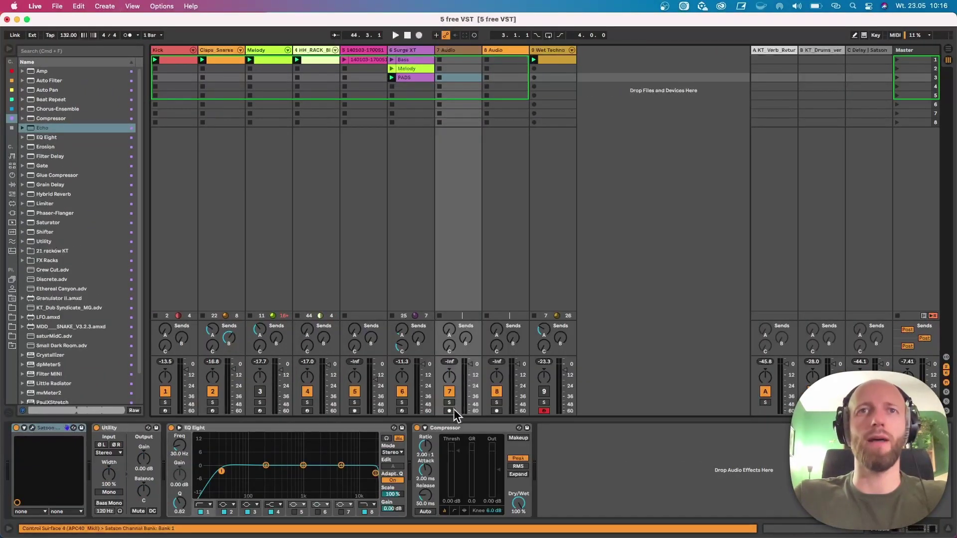
click(946, 357)
click(466, 274)
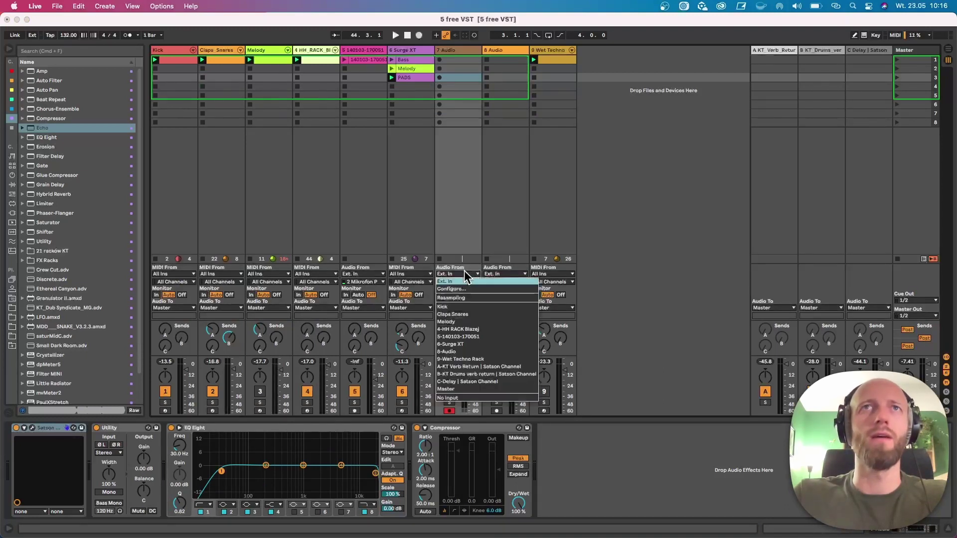
click(467, 344)
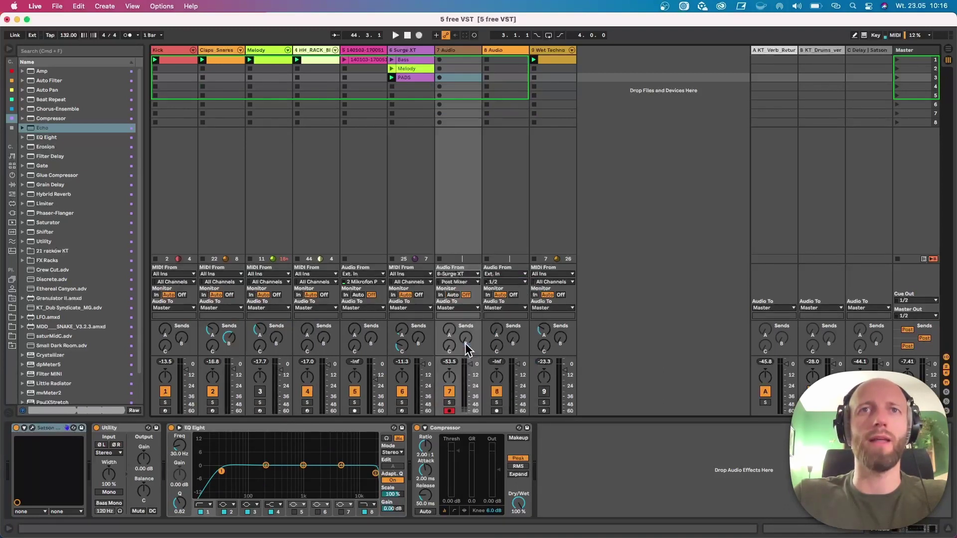
click(439, 78)
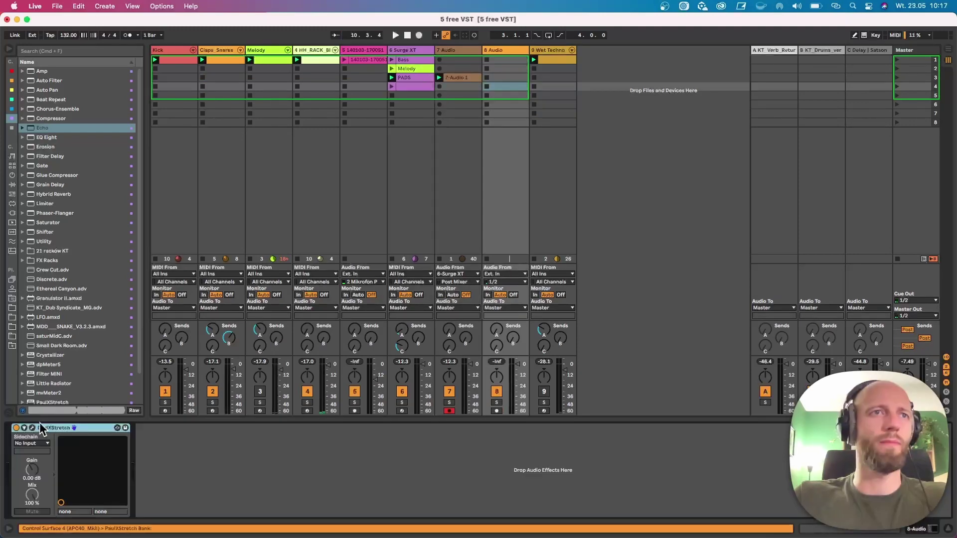
Step: Open PaulXStretch on track 8, enable playing when the host transport is running, and close the plugin window
click(33, 428)
drag(590, 20, 523, 99)
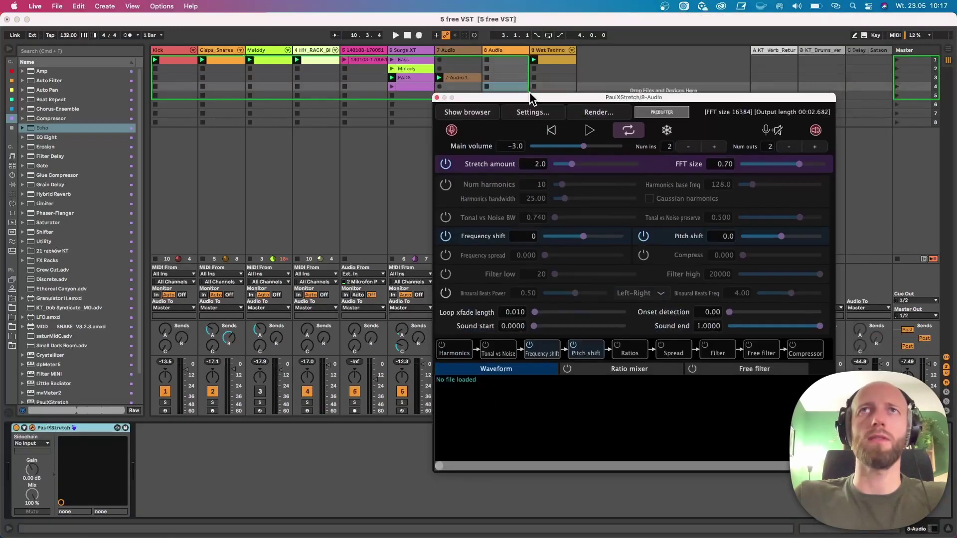
click(530, 111)
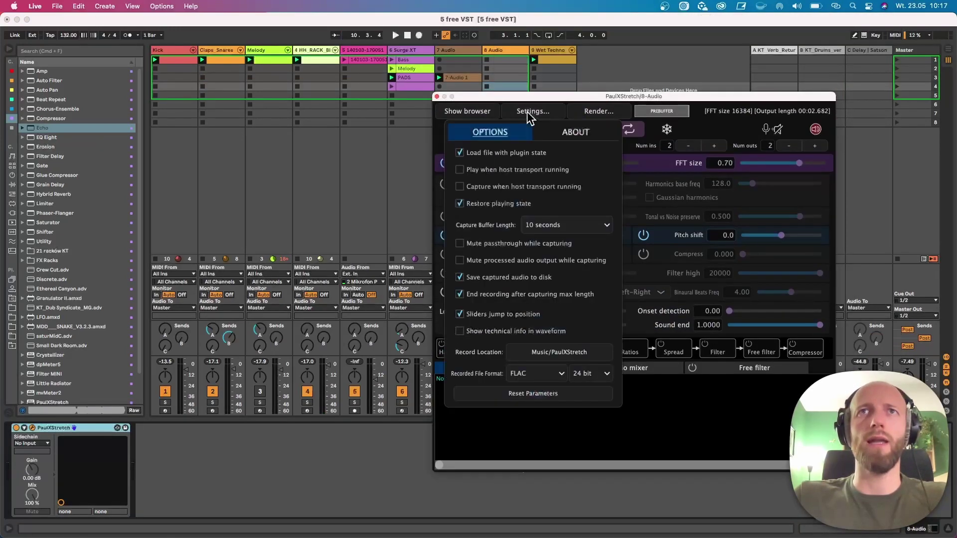
click(504, 170)
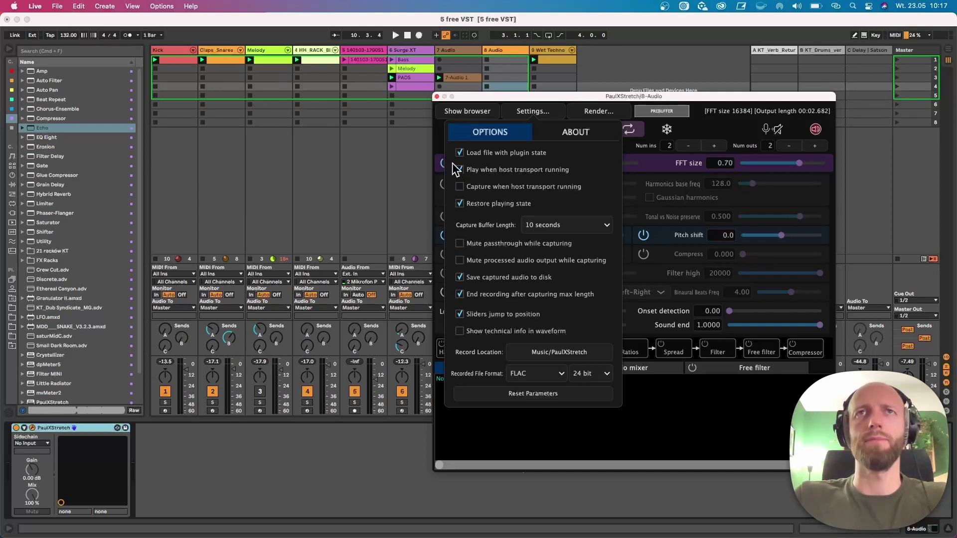
click(437, 97)
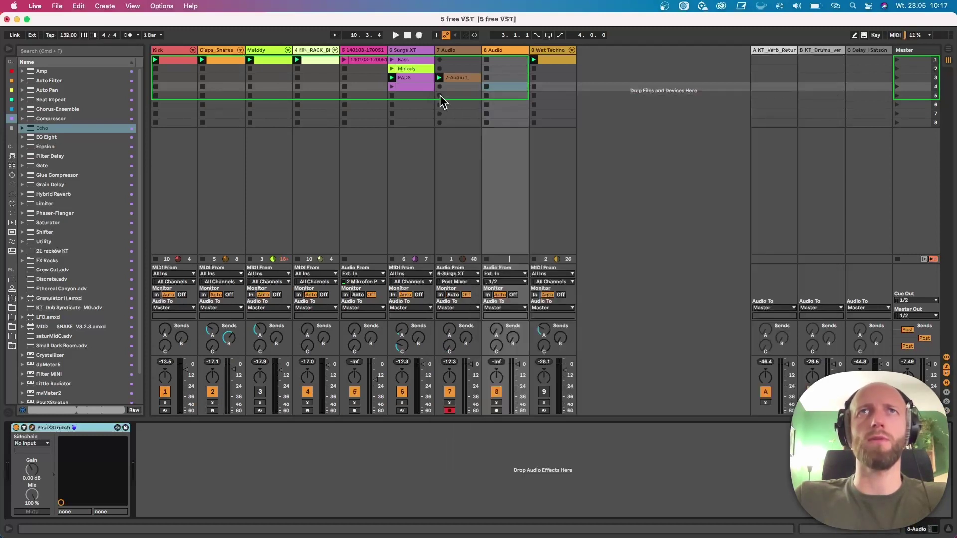
Step: Reopen PaulXStretch, load the recorded 7-Audio 1 clip into its waveform and mute the Surge XT track
click(31, 427)
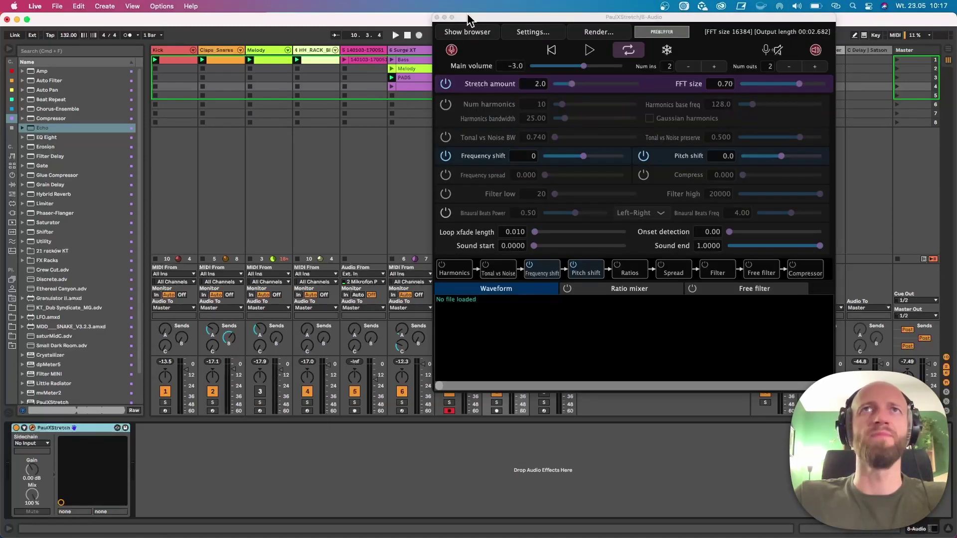
drag(468, 17, 551, 106)
click(457, 80)
drag(457, 79, 616, 412)
drag(623, 109, 640, 90)
click(402, 392)
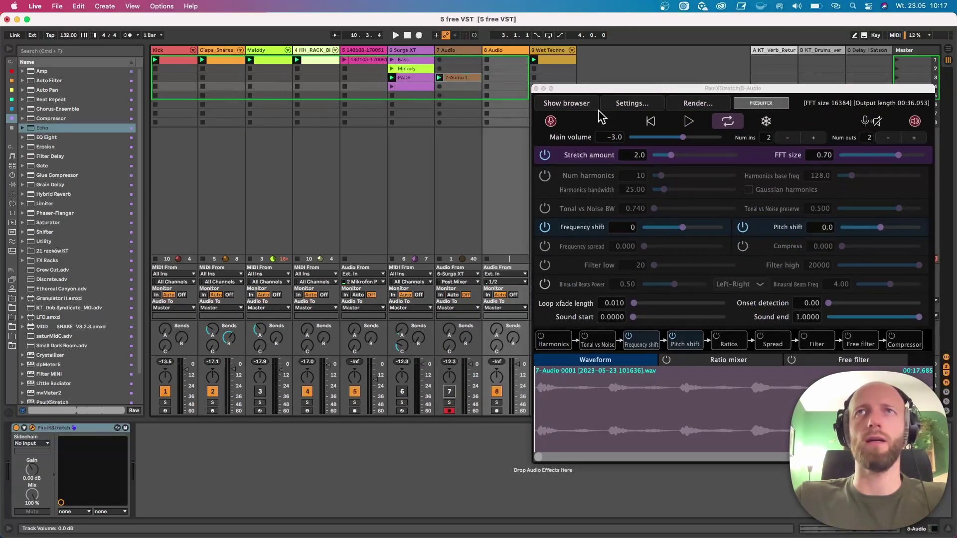
Step: Move the PaulXStretch window clear and raise the FFT size to 0.54 during playback
drag(604, 90, 490, 72)
scroll(765, 188, down, 2)
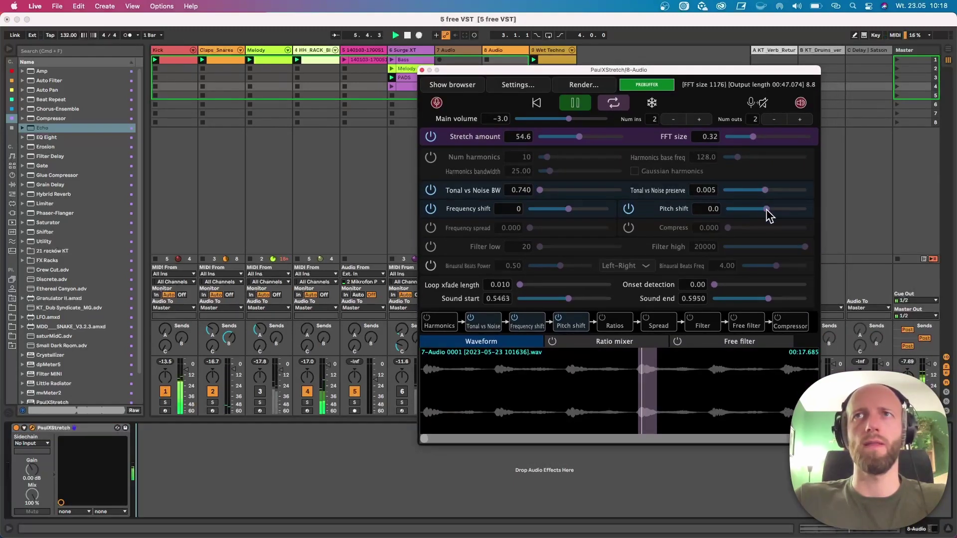
scroll(759, 140, up, 3)
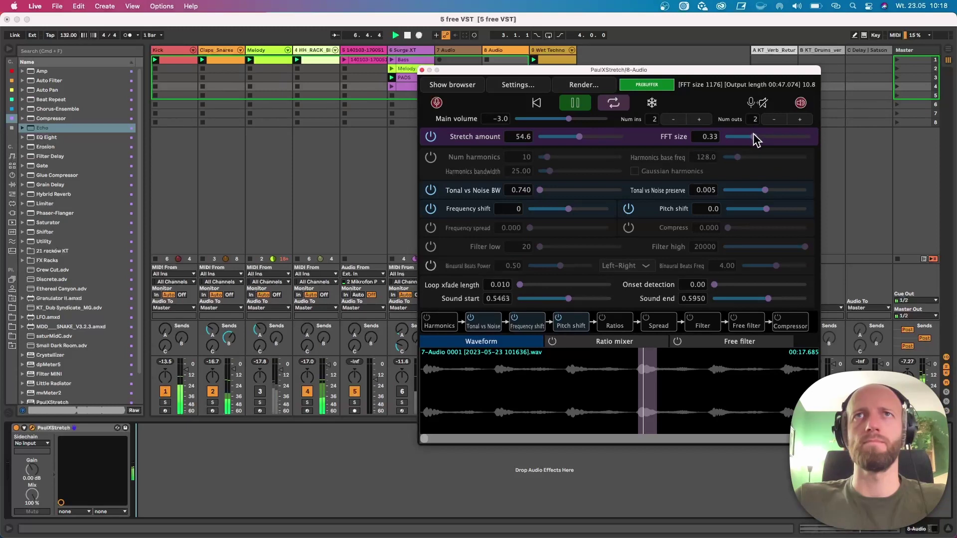
drag(759, 140, 765, 140)
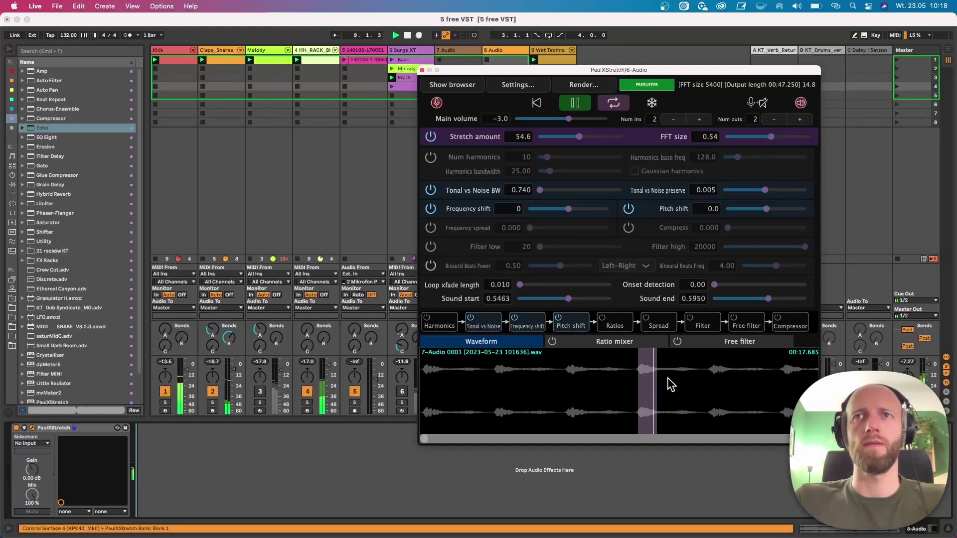
Step: Select the waveform region from 0.5438 to 0.6738 and raise Tonal vs Noise BW to 0.756
drag(687, 381, 638, 384)
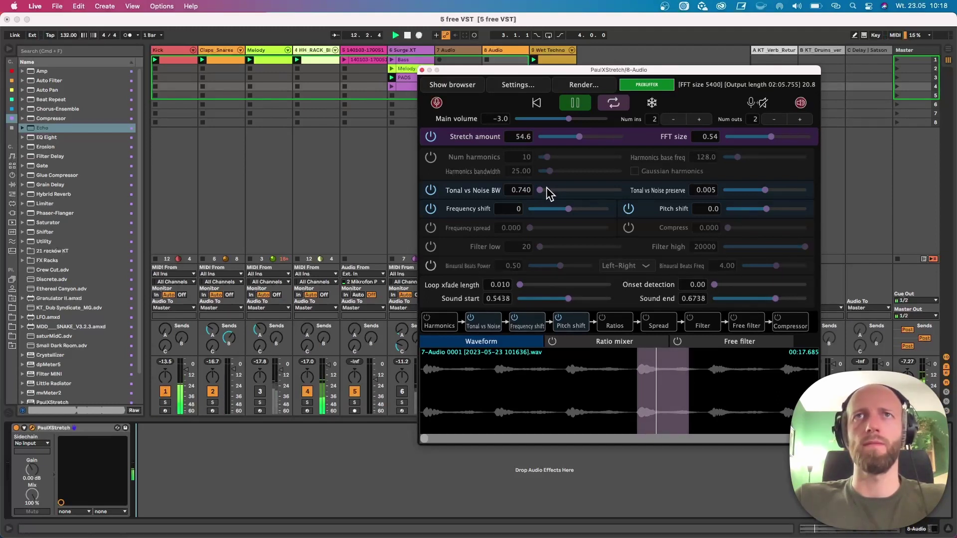
mouse_move(543, 192)
mouse_down()
mouse_move(618, 201)
mouse_move(545, 199)
mouse_up()
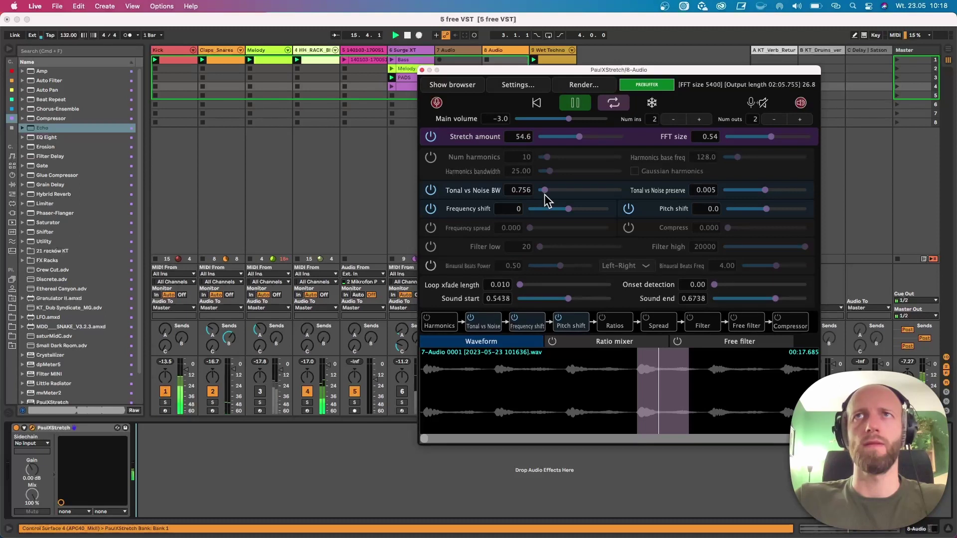
Step: Select the waveform region from 0.5938 to 0.6913 and raise Tonal vs Noise BW to 0.841 during playback
drag(546, 192, 556, 193)
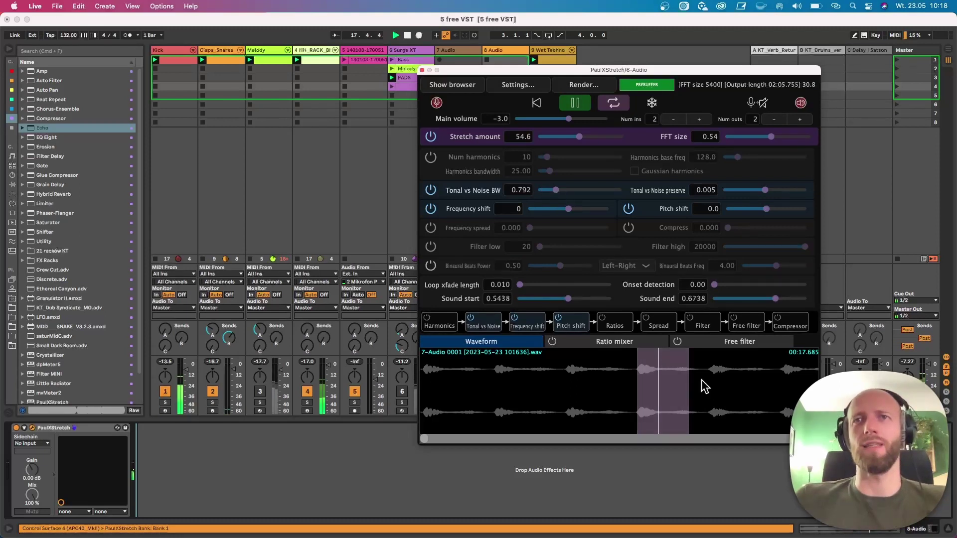
drag(658, 387, 702, 389)
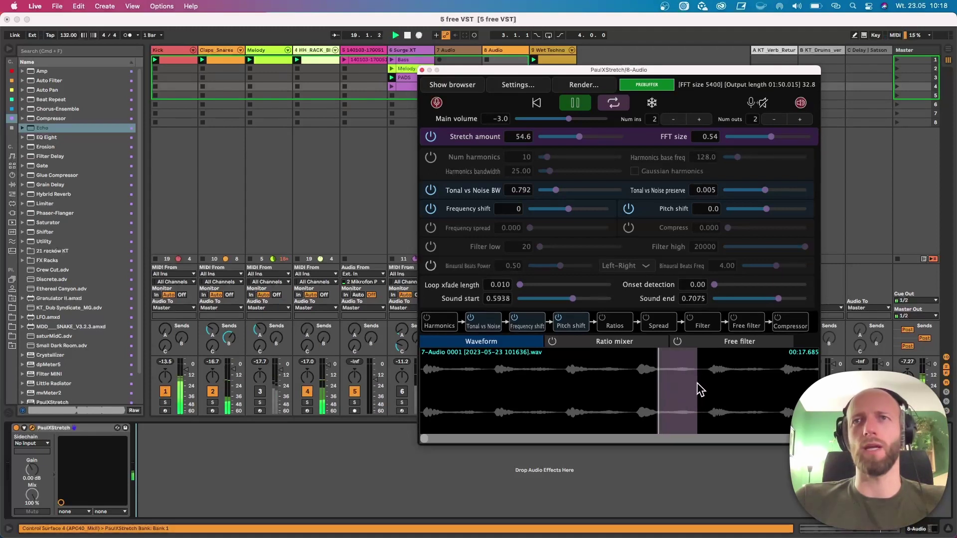
key(space)
key(space)
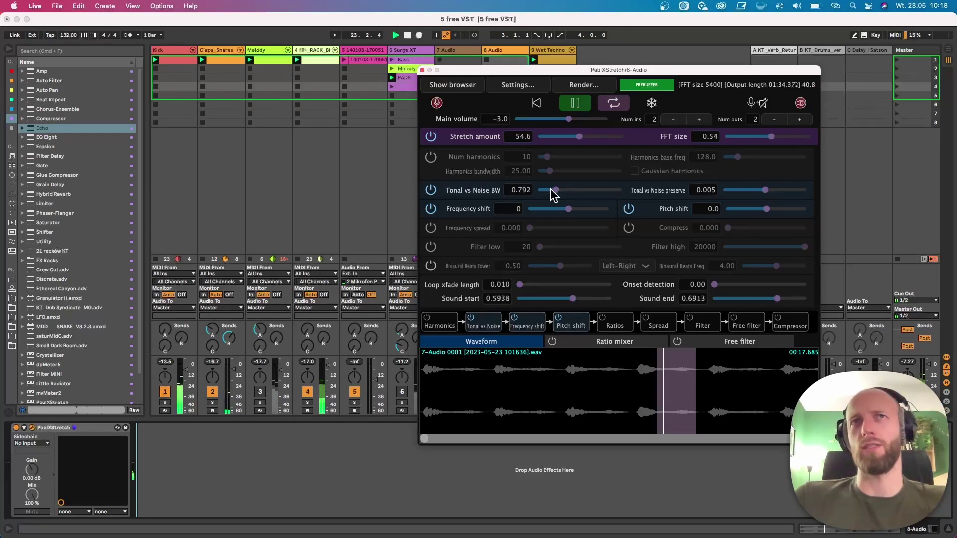
drag(554, 189, 573, 195)
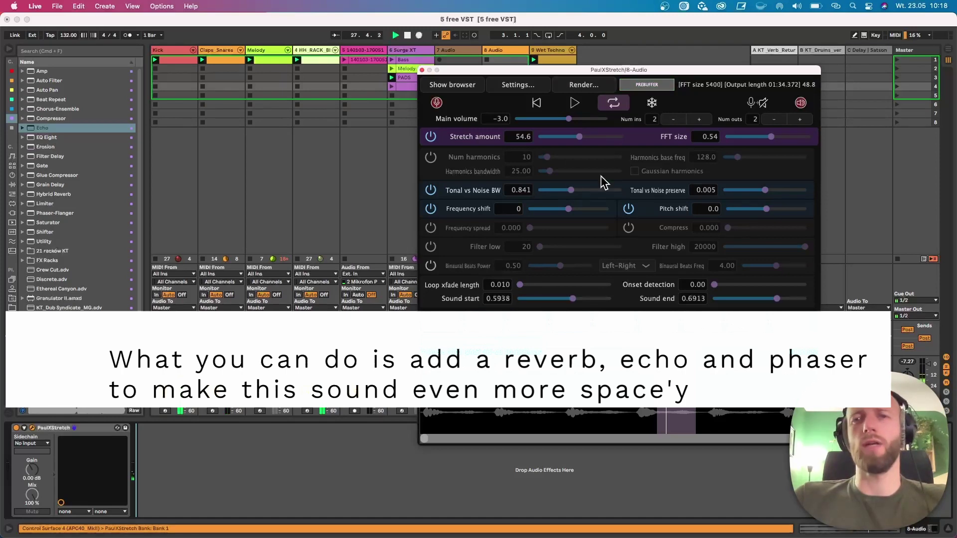
click(629, 53)
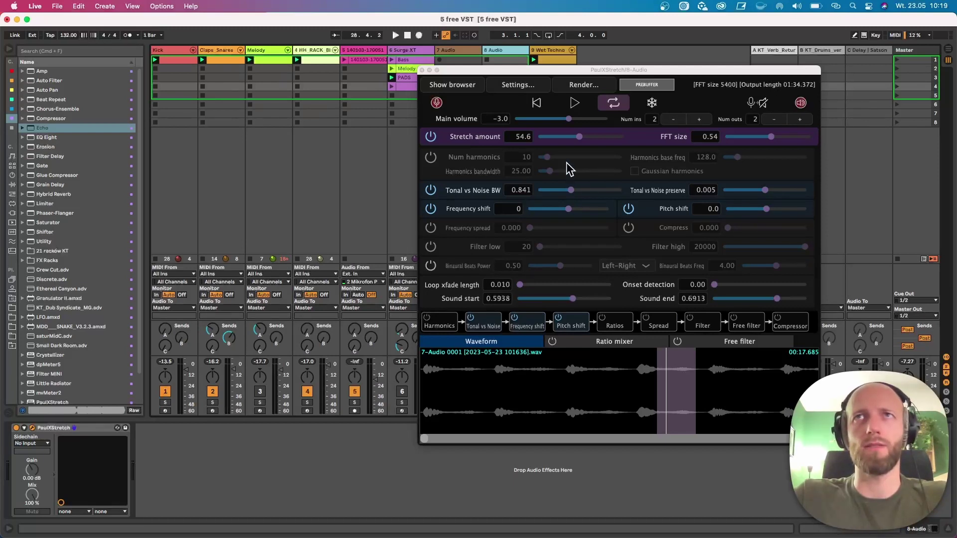
drag(550, 72, 413, 72)
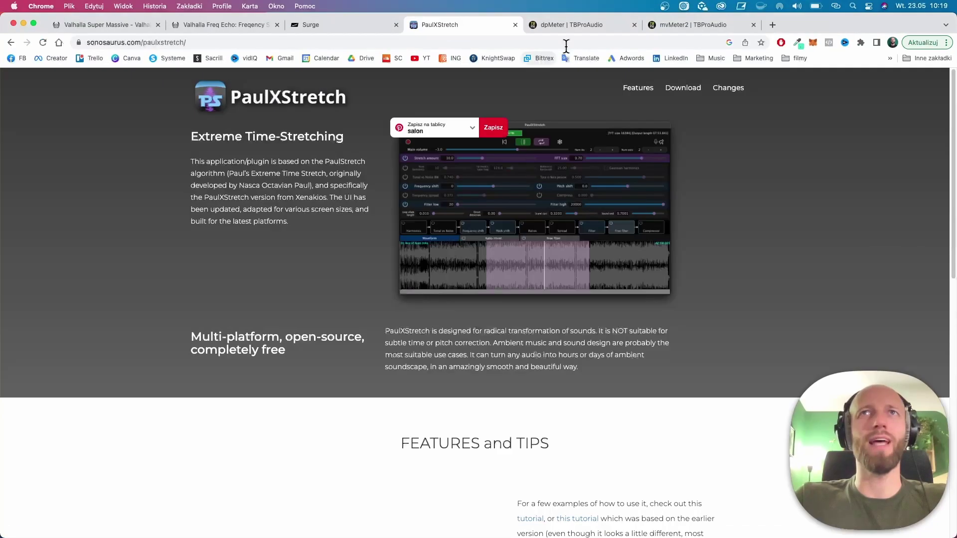
Step: View the TBProAudio product pages for dpMeter5 and mvMeter2 in Chrome
click(569, 26)
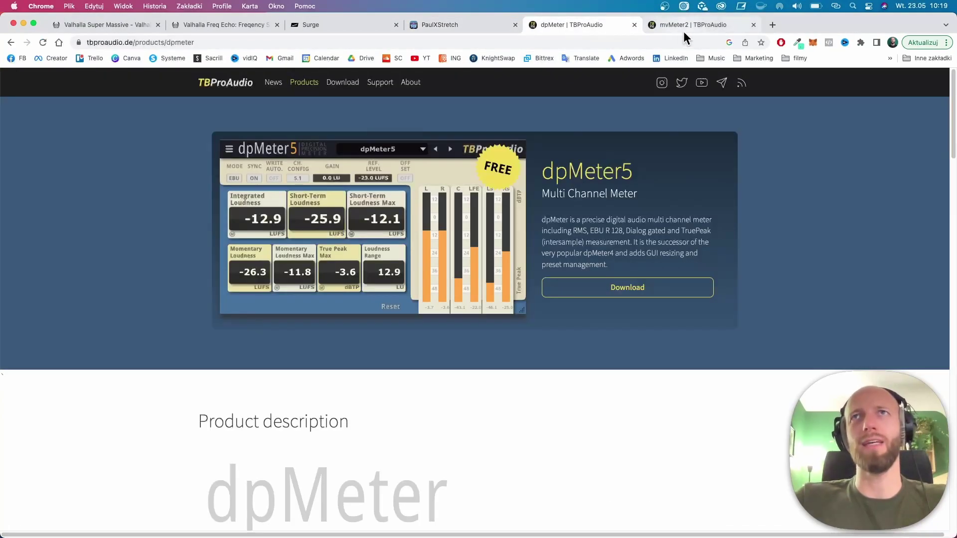
click(667, 26)
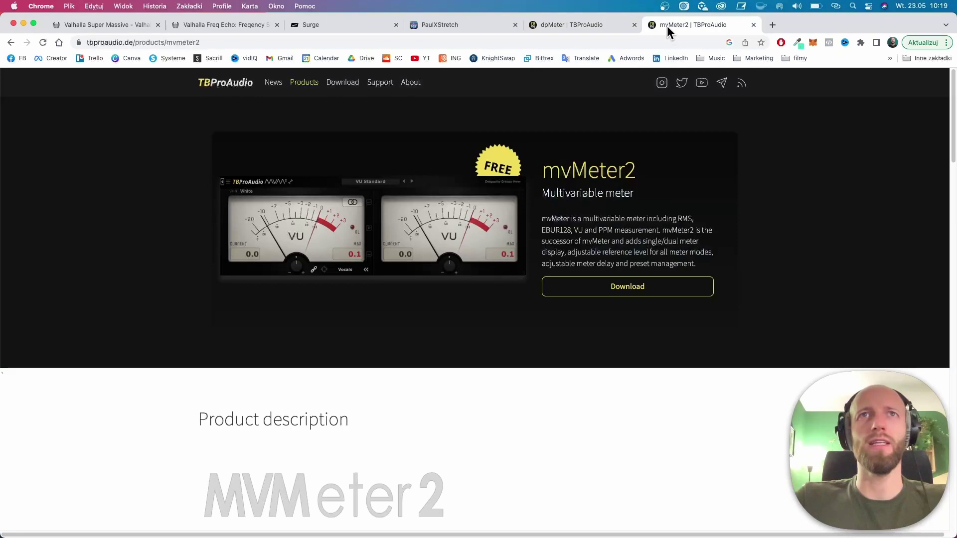
click(593, 19)
key(ctrl+super+f)
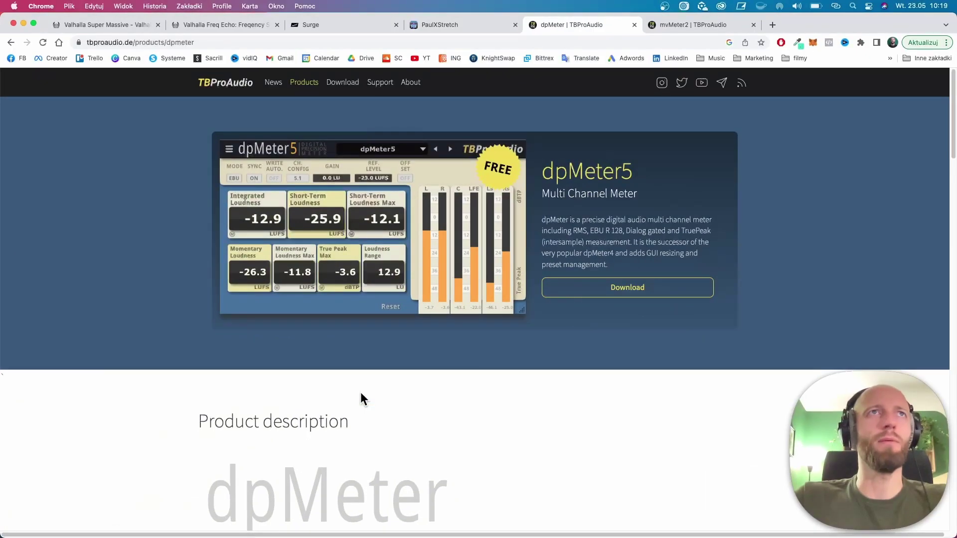
Step: Return to Ableton Live, close PaulXStretch, and open mvMeter2 from the Master track with its window moved clear of the mixer
key(ctrl+Up)
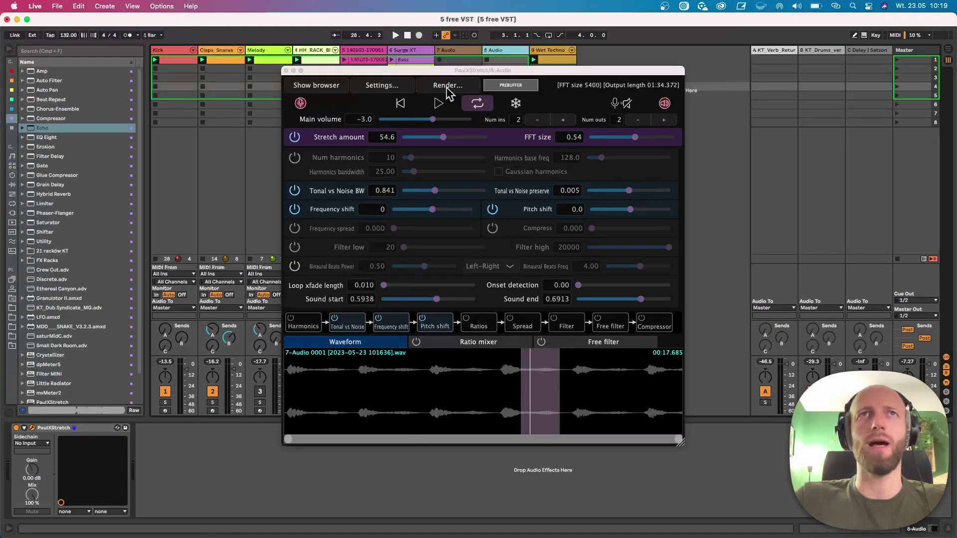
click(286, 70)
click(907, 59)
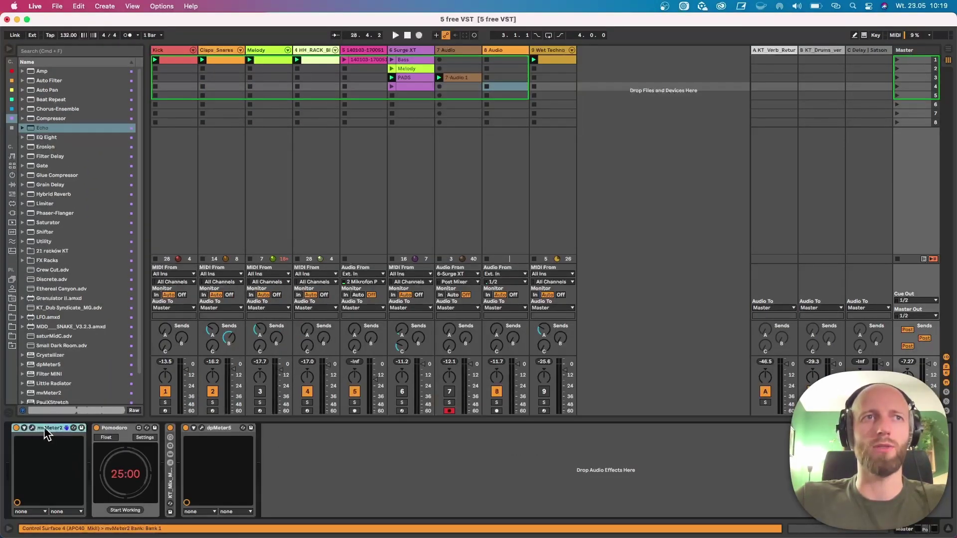
key(super+alt+p)
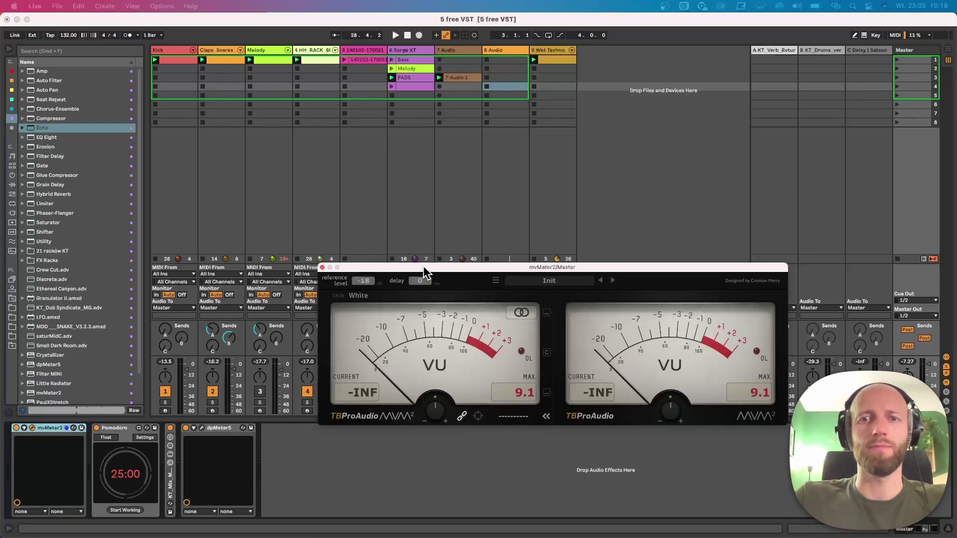
drag(417, 272, 374, 108)
Step: Play the project and set the Kick track volume to -4.2 dB, resetting mvMeter2's maximum reading while adjusting
key(space)
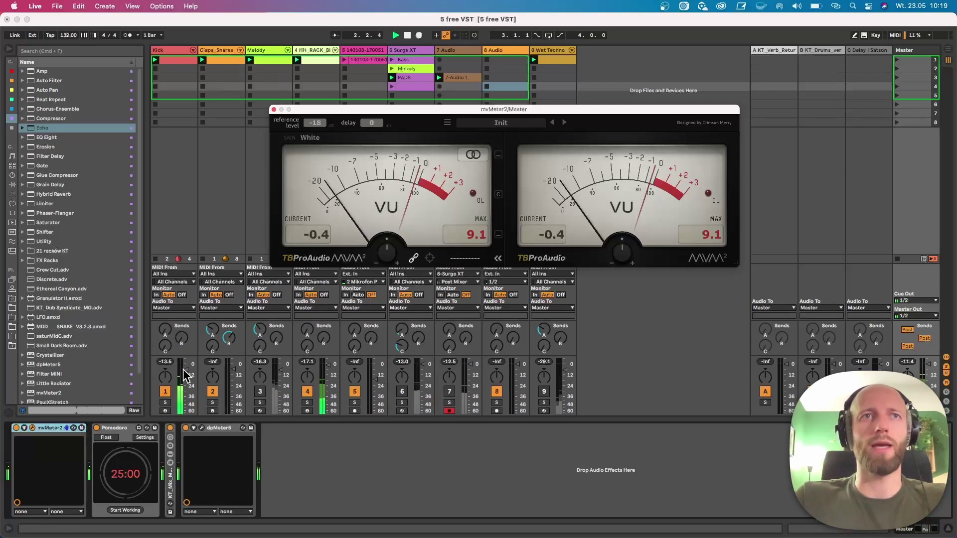
drag(185, 366, 186, 364)
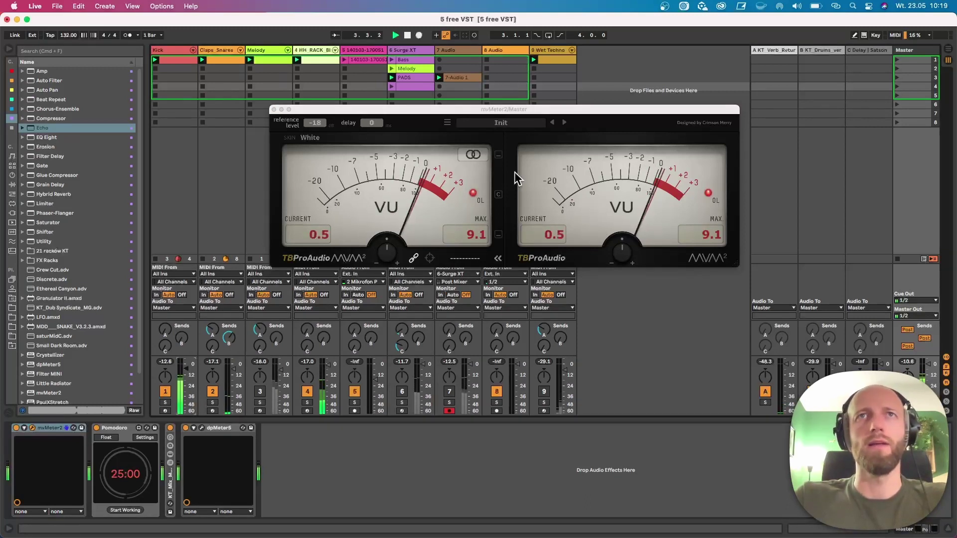
drag(189, 376, 188, 369)
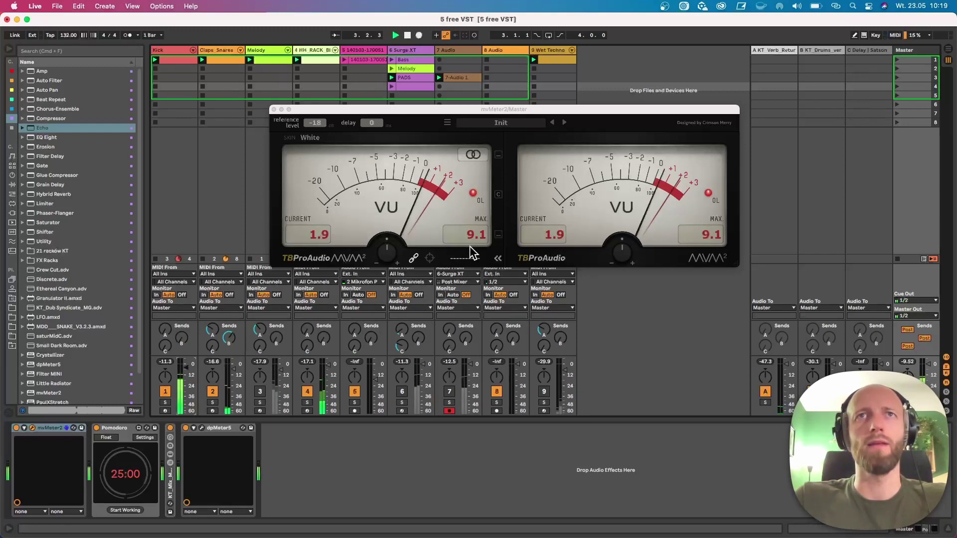
click(483, 215)
click(479, 234)
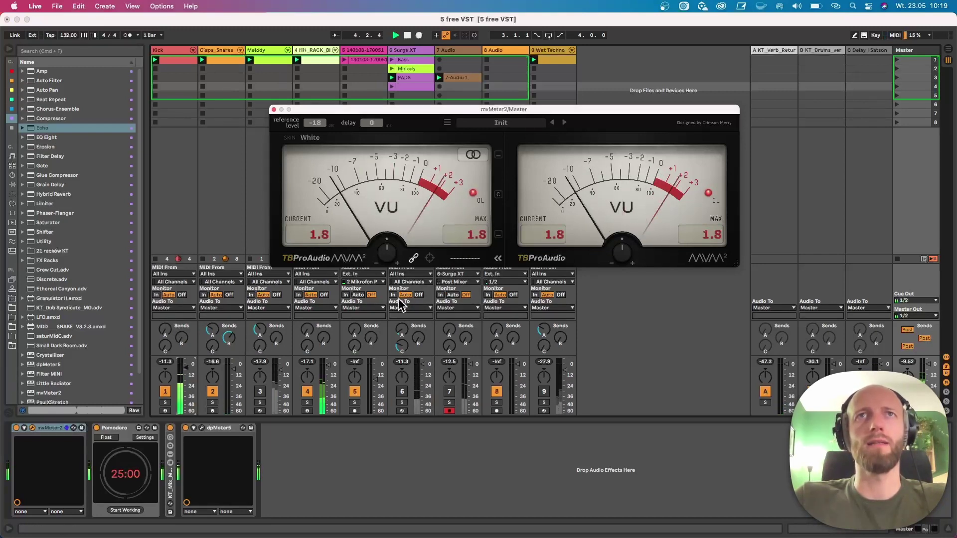
drag(188, 379, 188, 380)
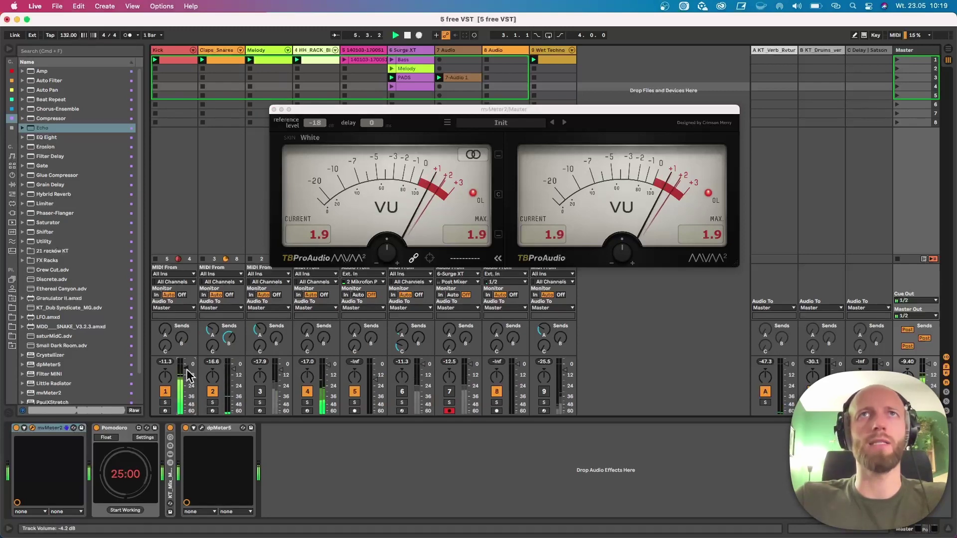
Step: Unmute the Surge XT track and bring mvMeter2 back by selecting the Master track, toggling the mute once to compare levels
click(401, 393)
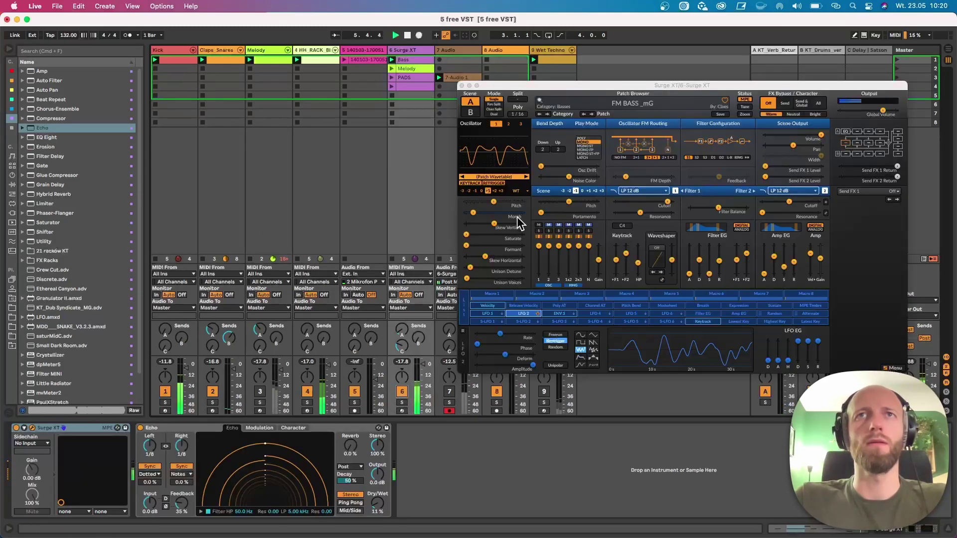
click(915, 49)
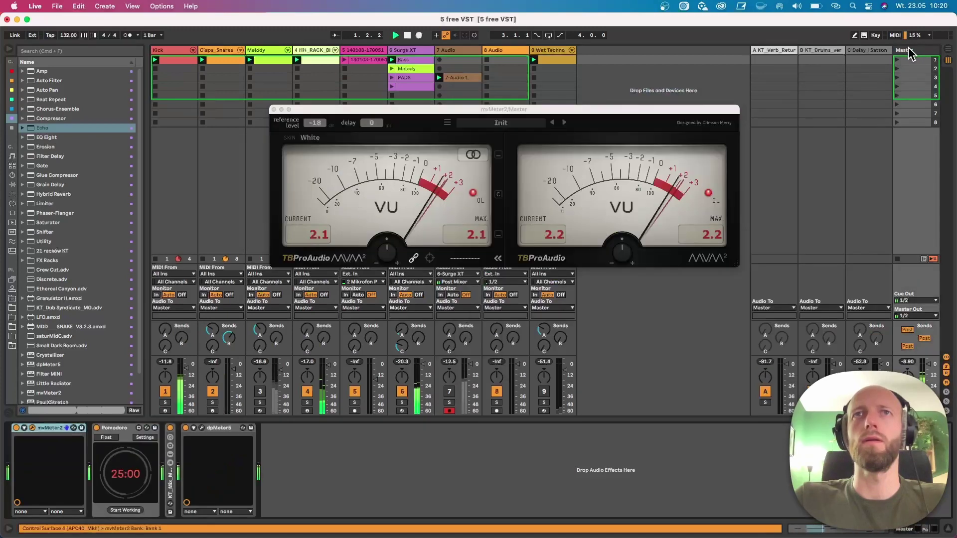
click(402, 391)
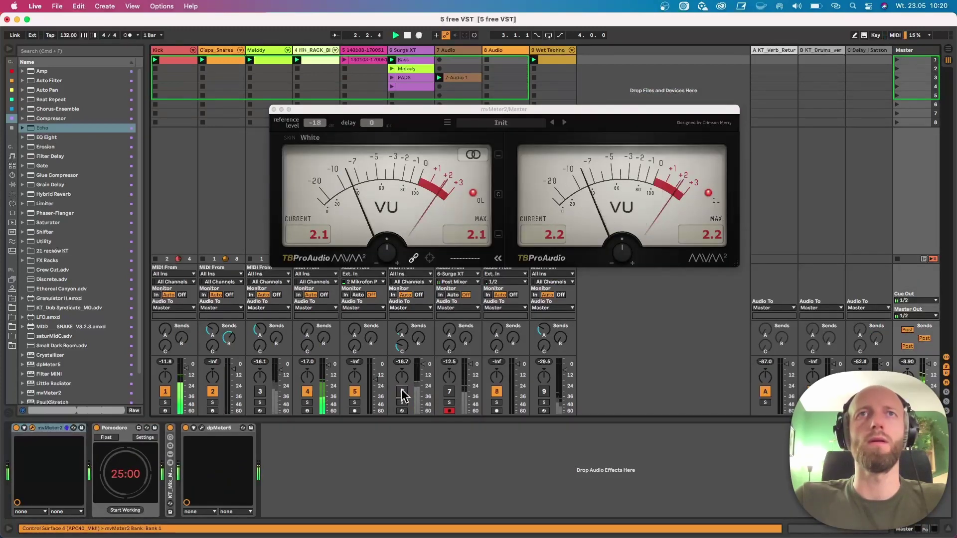
click(402, 392)
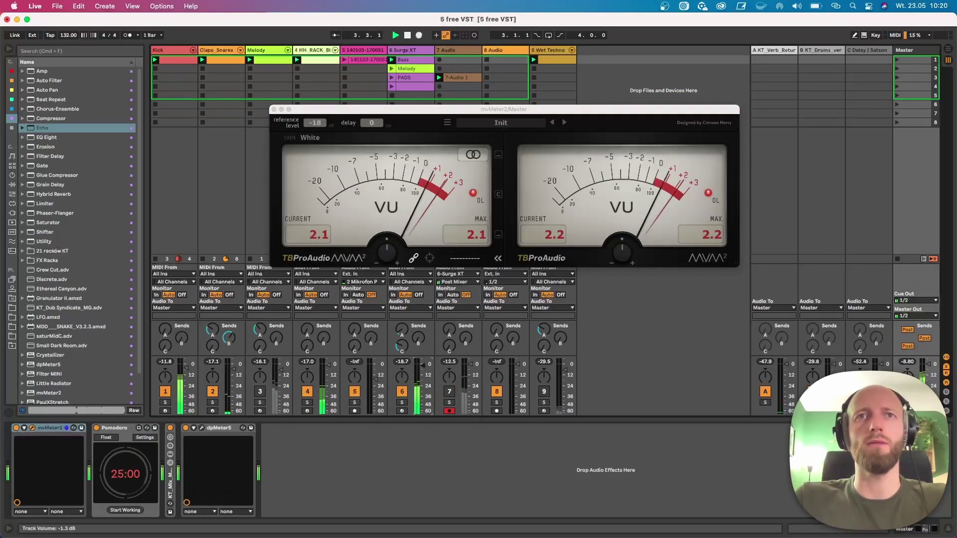
Step: Lower the Surge XT track volume to -5.3 dB, resetting mvMeter2's maximum reading between adjustments
click(474, 235)
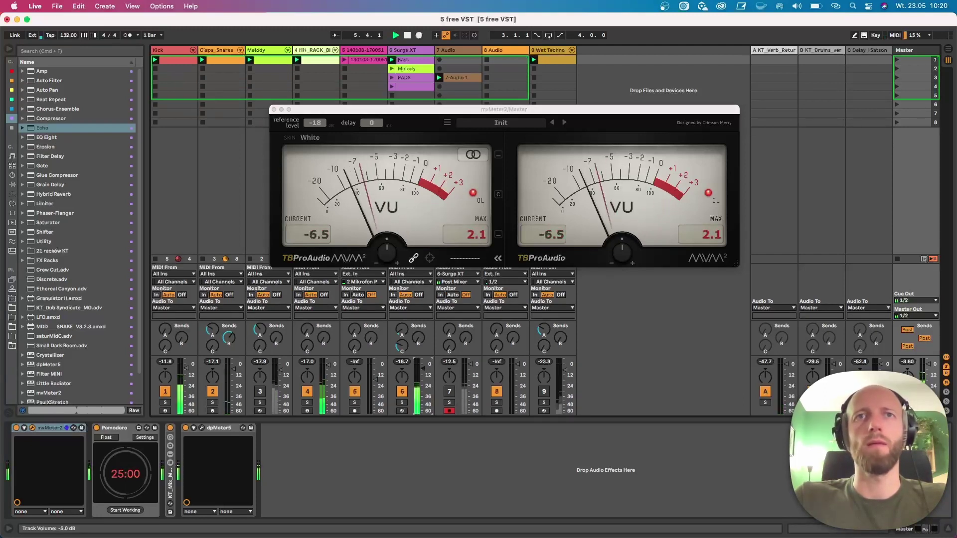
click(478, 236)
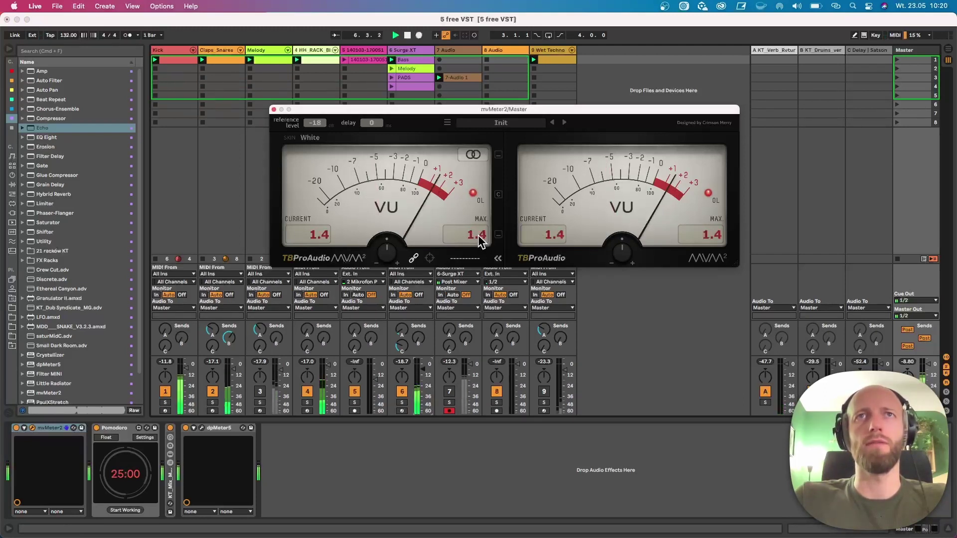
click(431, 365)
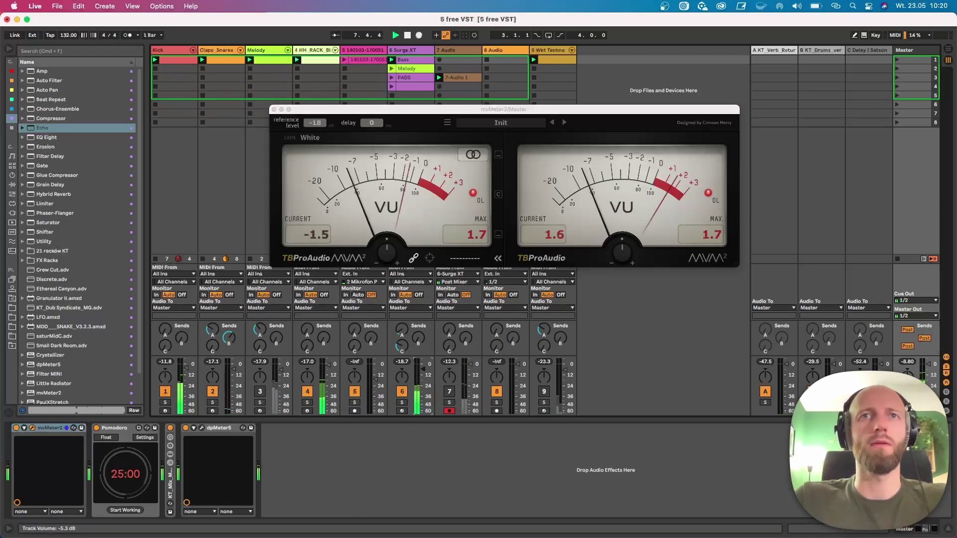
click(478, 237)
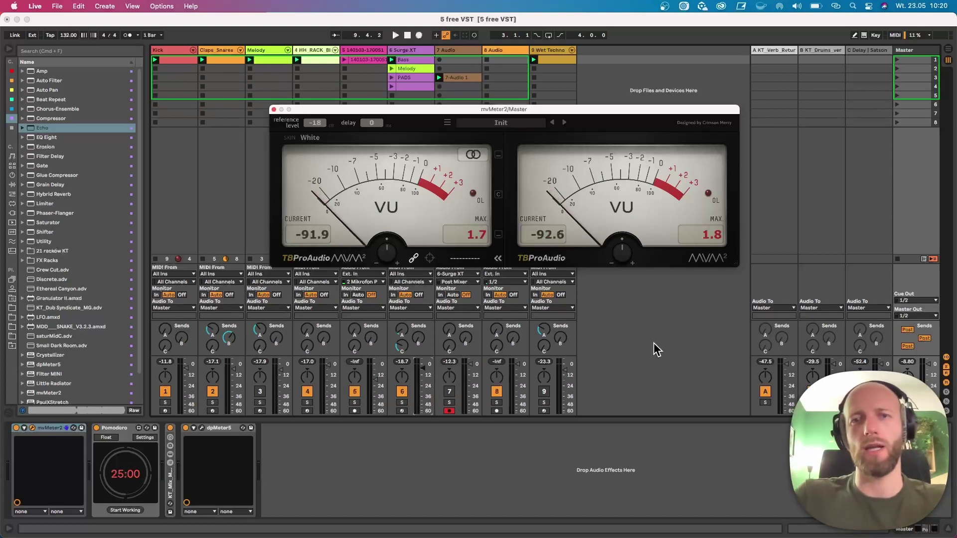
Step: Open dpMeter5 from the Master track in RMS mode and close the mvMeter2 window
click(739, 225)
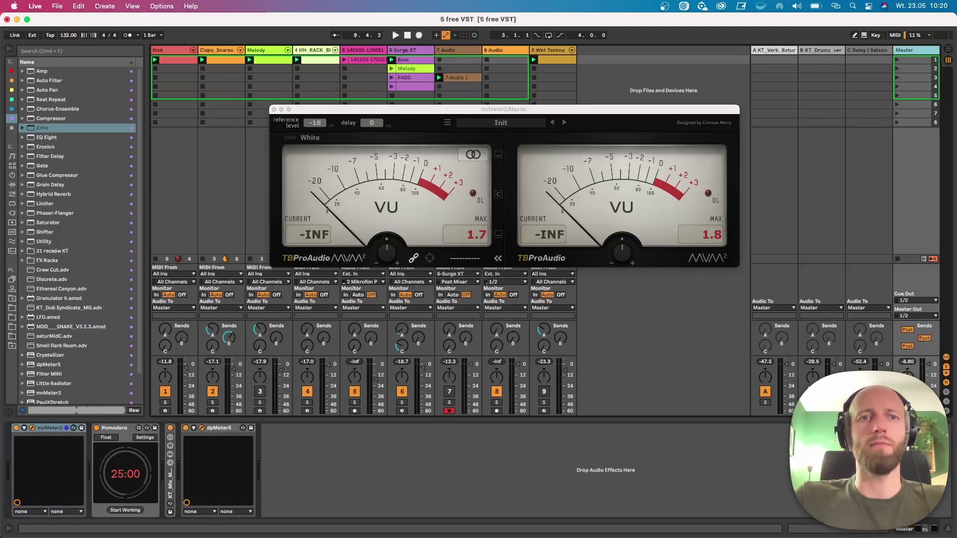
click(242, 428)
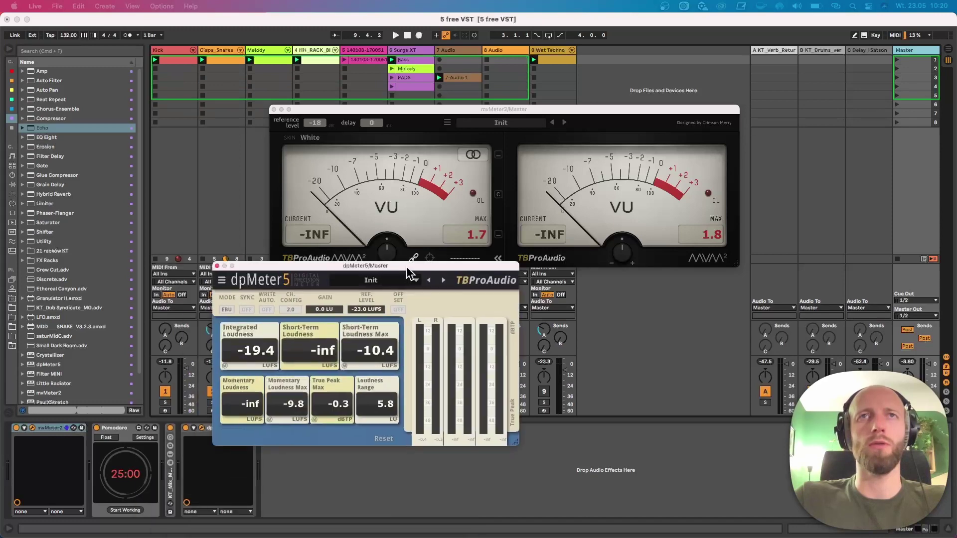
drag(405, 267, 450, 213)
click(271, 251)
click(281, 269)
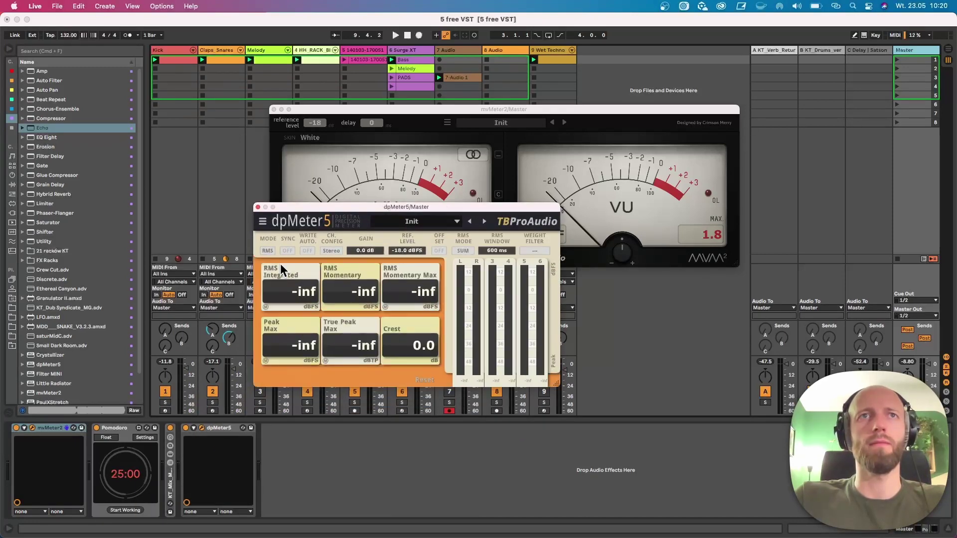
click(273, 109)
Step: Enlarge the mixer section and switch dpMeter5 to EBU mode during playback
key(space)
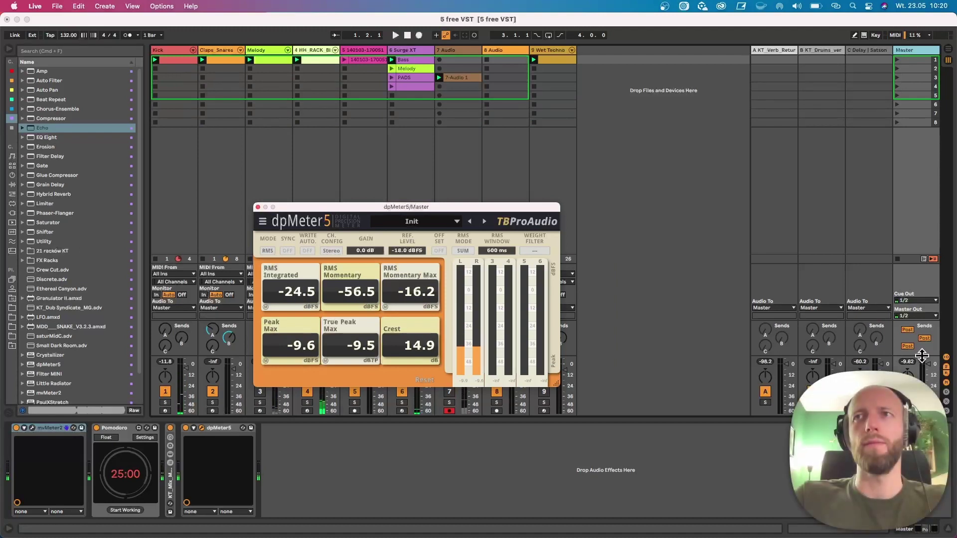
drag(929, 255, 932, 167)
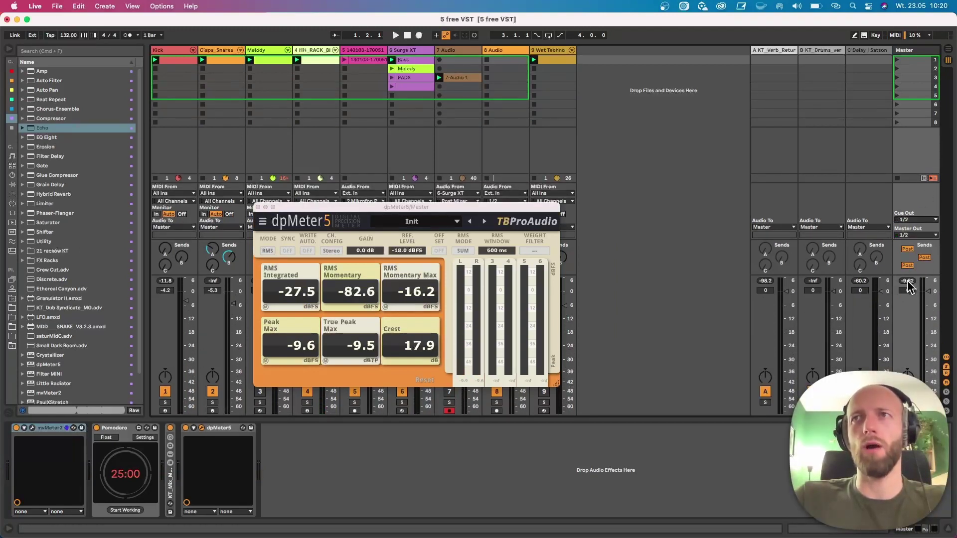
key(space)
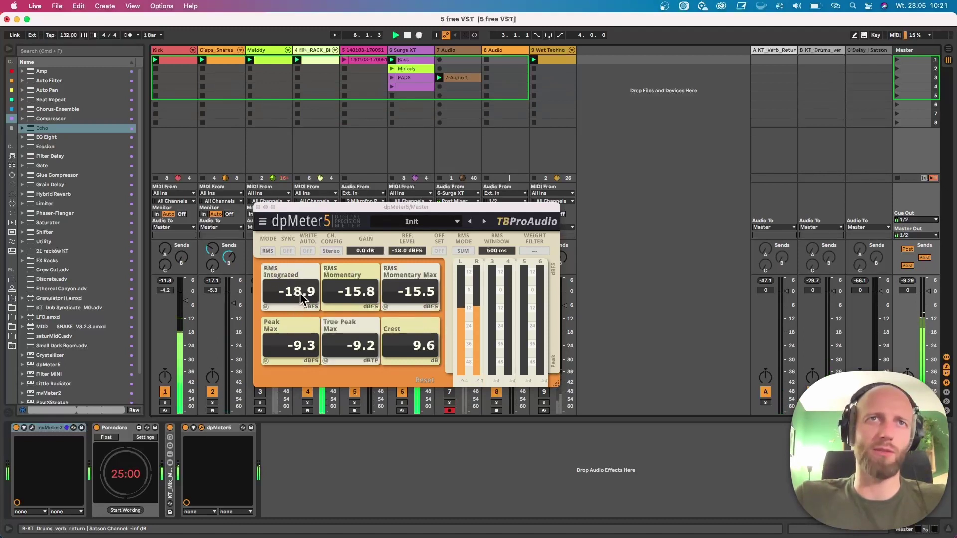
click(268, 250)
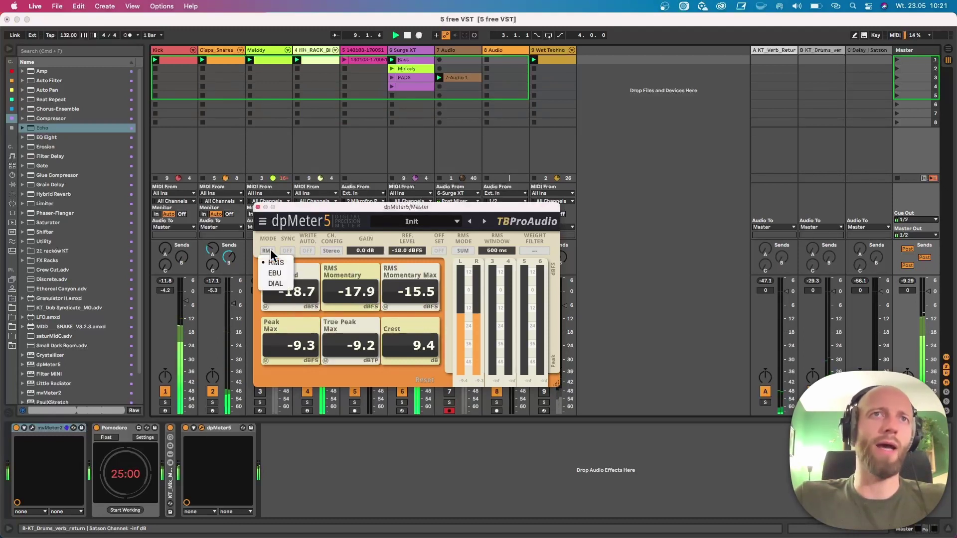
click(274, 273)
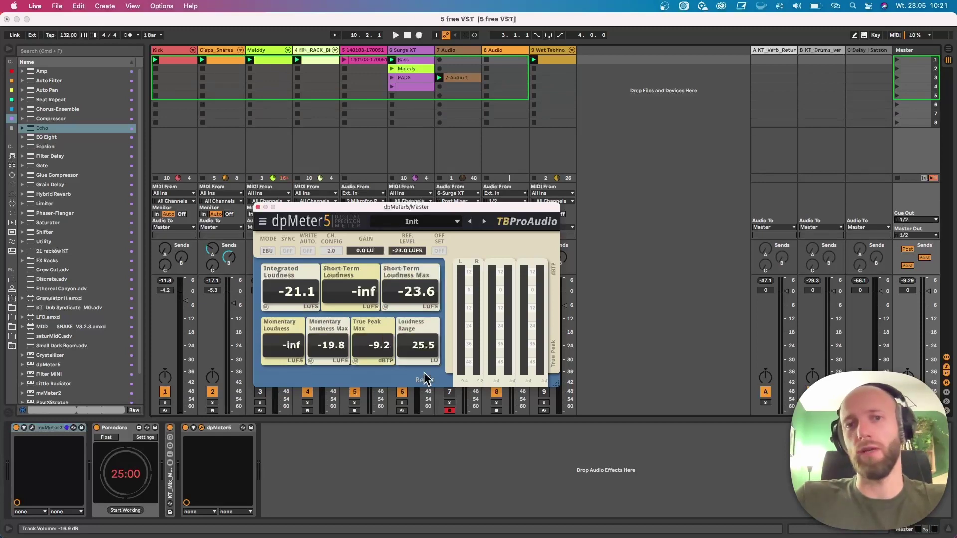
Step: Switch to Chrome and revisit the dpMeter5 and mvMeter2 product pages
key(ctrl+Up)
click(384, 219)
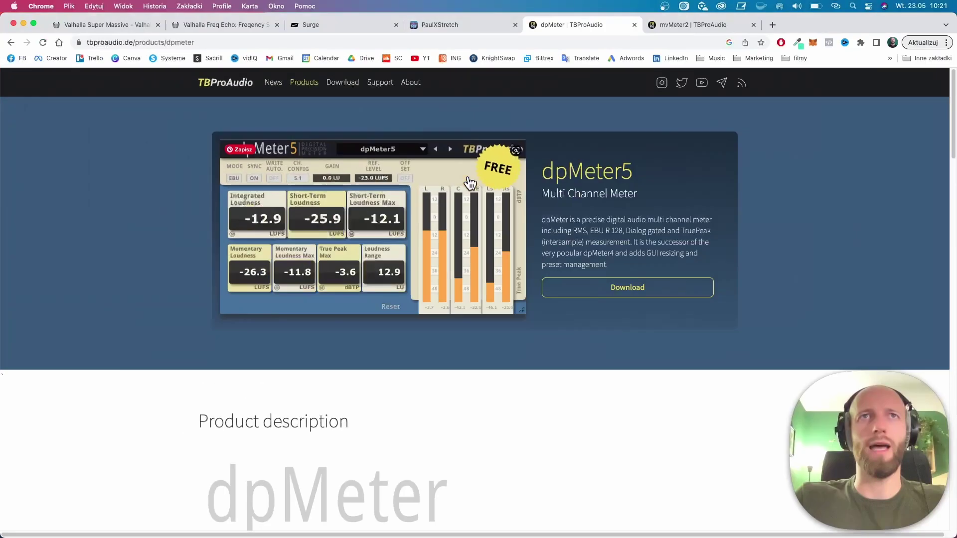
click(673, 24)
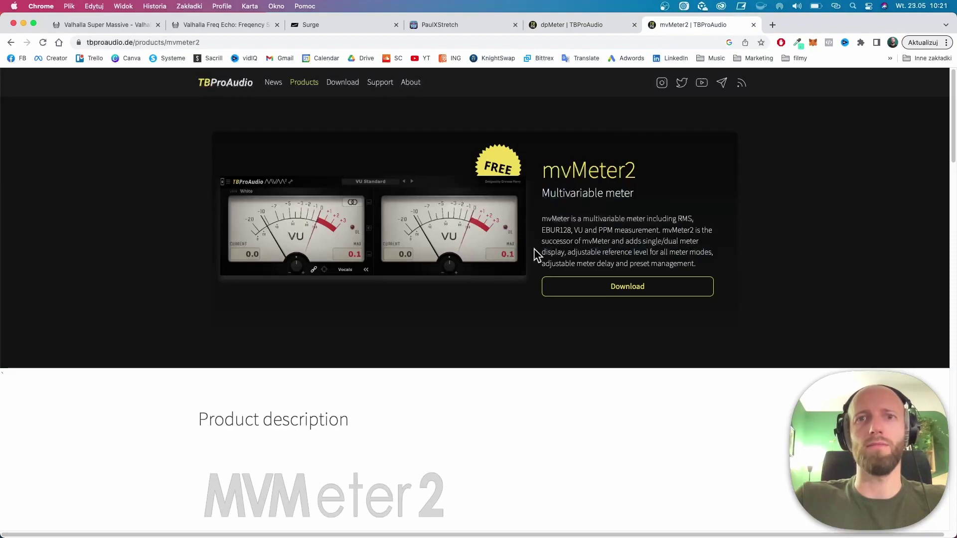
click(575, 30)
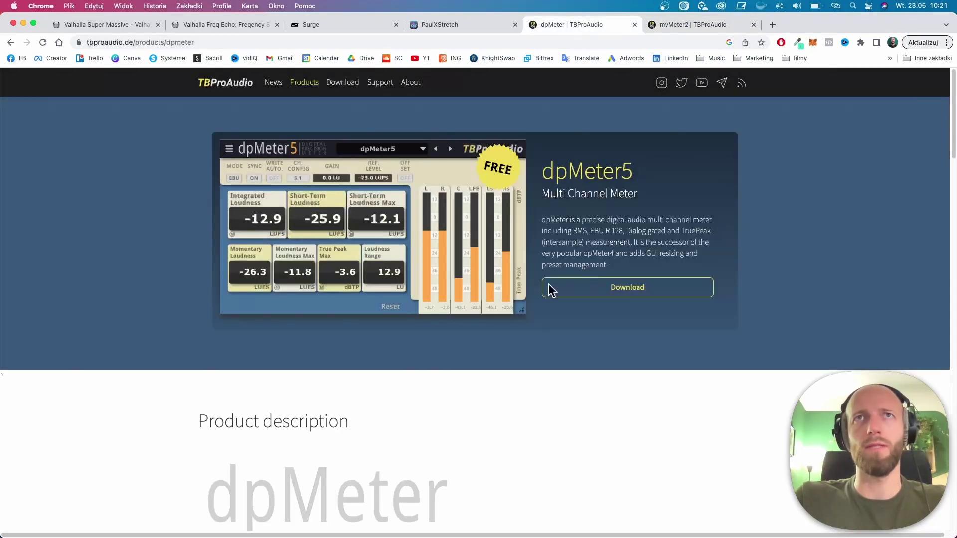